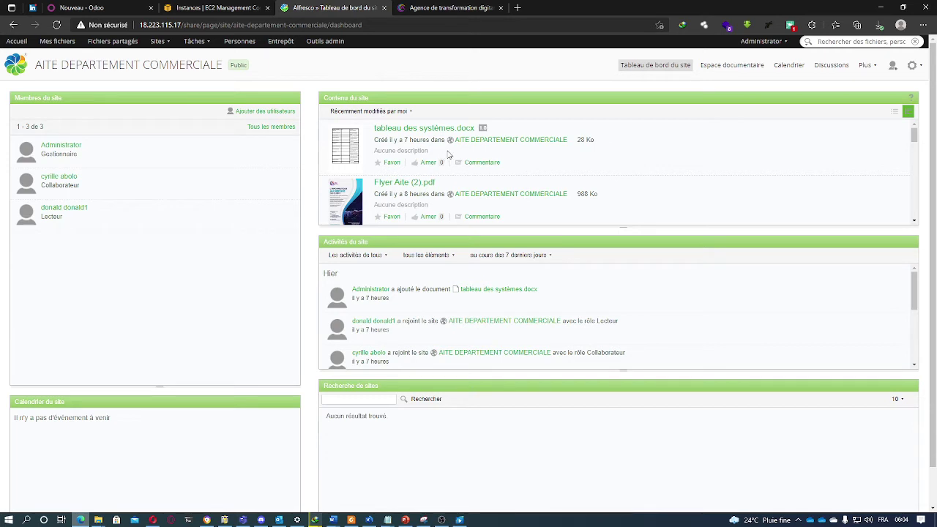
# Look through the recently modified documents in the AITE DEPARTEMENT COMMERCIALE site content list.
pyautogui.scroll(-4, 439, 153)
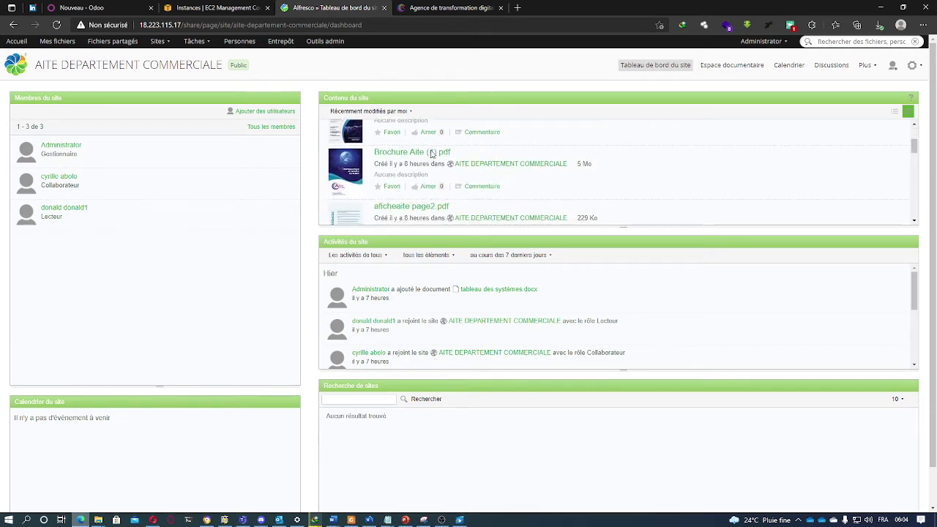
pyautogui.scroll(-2, 432, 154)
pyautogui.scroll(5, 432, 154)
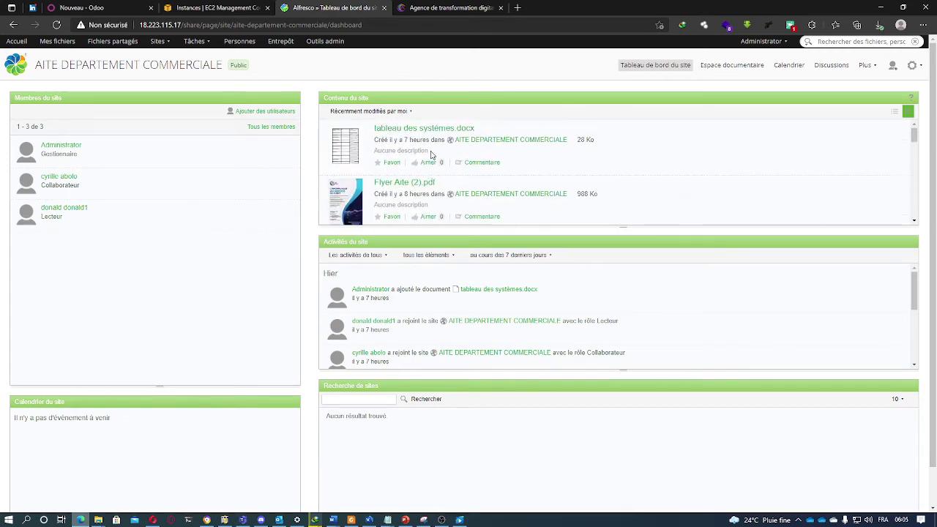
pyautogui.scroll(-5, 432, 154)
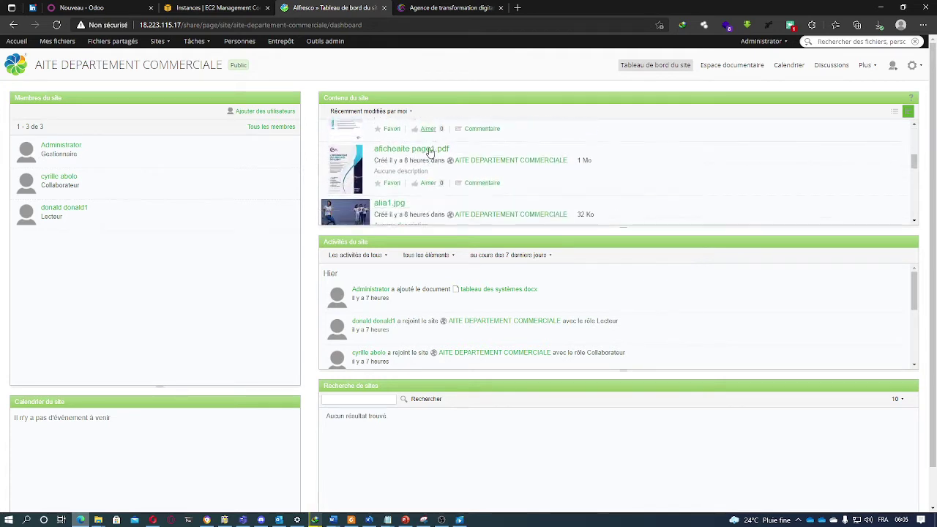
pyautogui.scroll(-4, 430, 154)
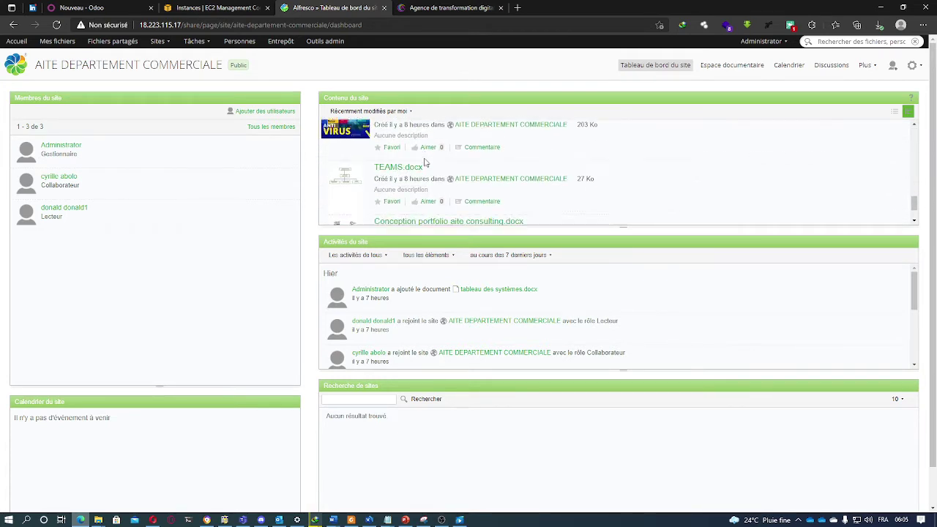
pyautogui.scroll(-1, 425, 162)
pyautogui.scroll(3, 417, 191)
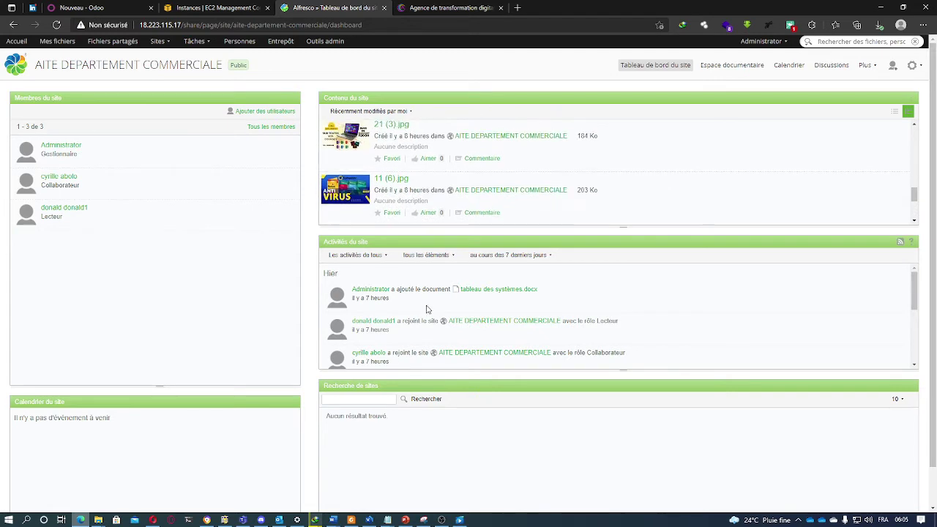
# Review the site's activity feed for the last 7 days, covering added documents, new members and deletions.
pyautogui.scroll(-1, 422, 316)
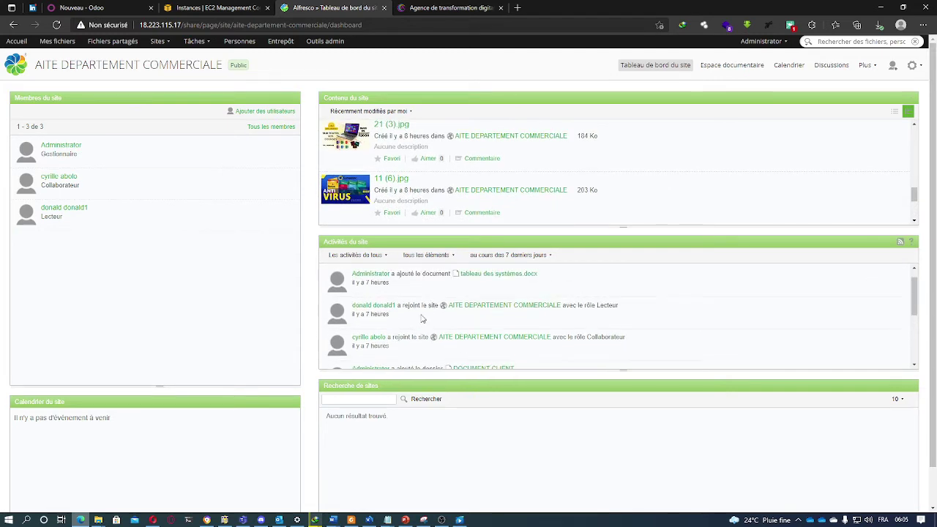
pyautogui.scroll(-1, 422, 318)
pyautogui.scroll(2, 423, 319)
pyautogui.scroll(1, 423, 319)
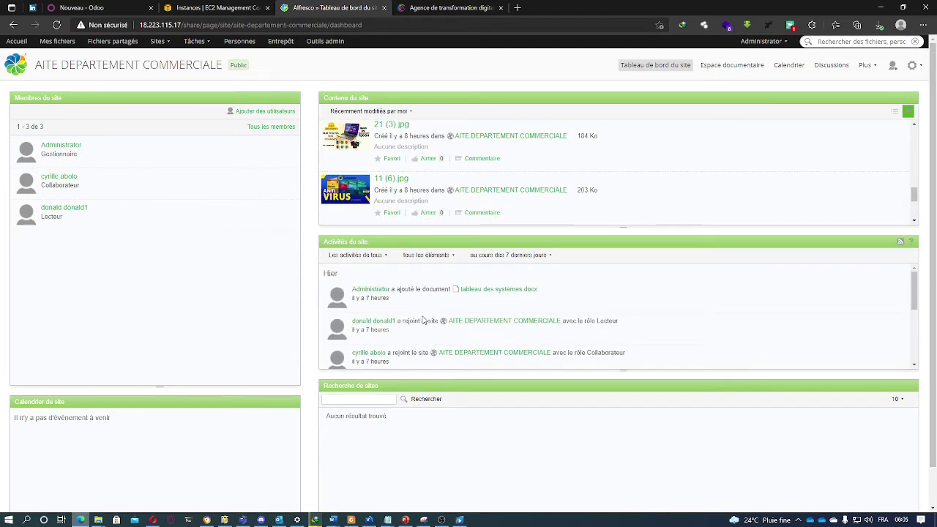
pyautogui.scroll(-2, 423, 320)
pyautogui.scroll(2, 424, 323)
pyautogui.scroll(-3, 425, 322)
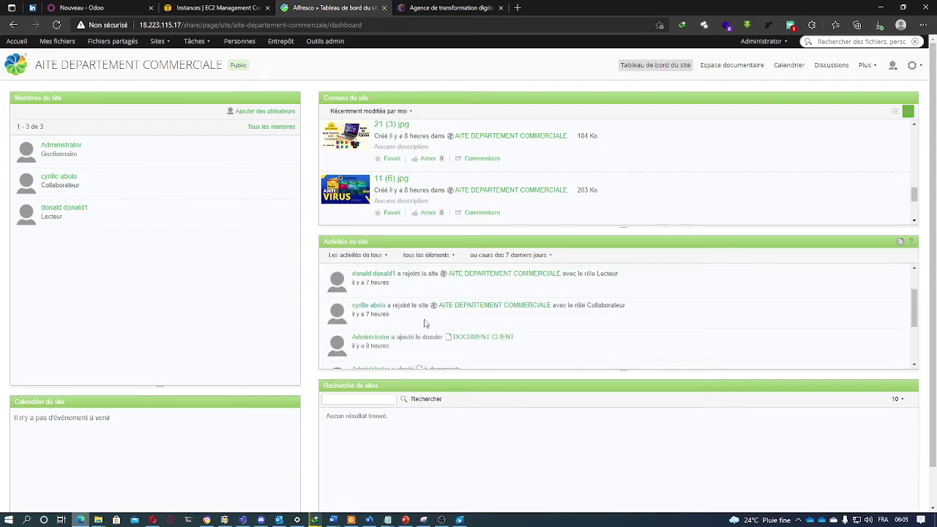
pyautogui.scroll(-4, 425, 323)
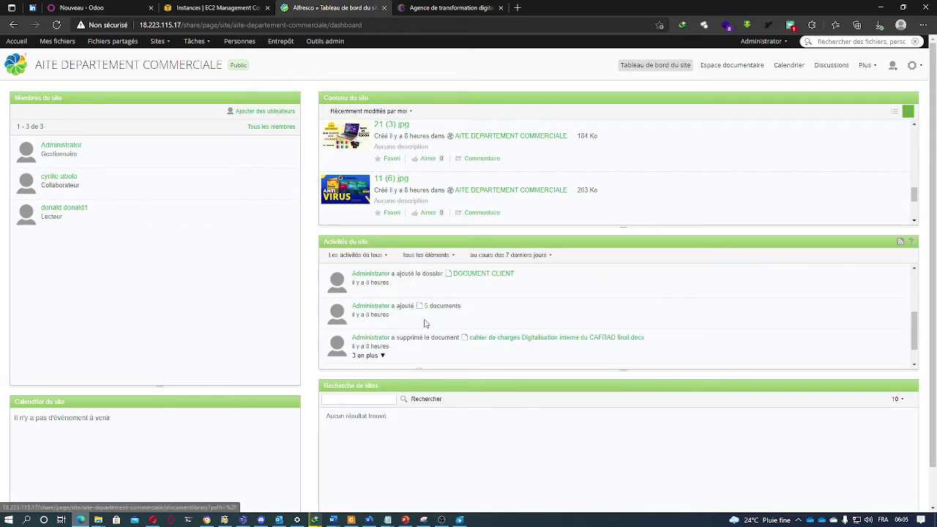
pyautogui.scroll(1, 427, 324)
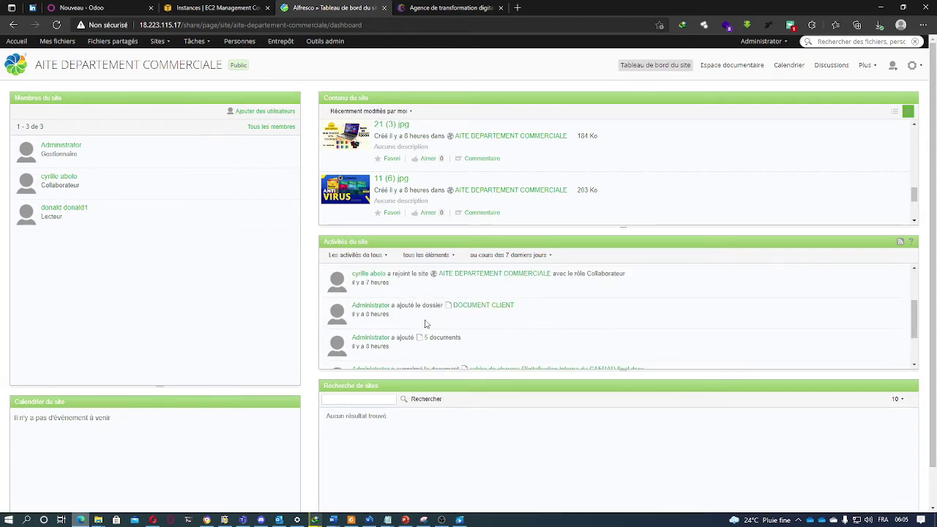
pyautogui.scroll(-1, 424, 322)
pyautogui.click(359, 399)
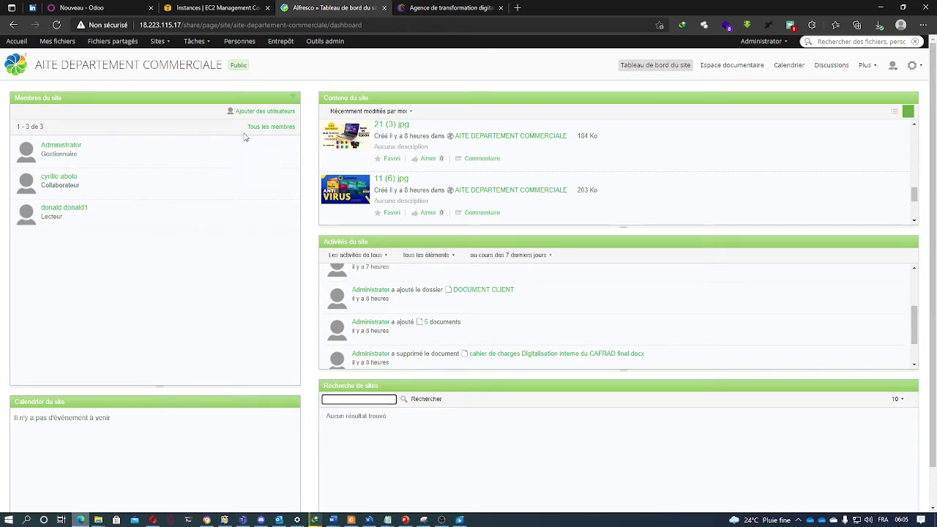
# Browse Mes fichiers through AITE CONSULTING to DOCUMENTS COMMERCIAUX, and view the Fichiers partagés area.
pyautogui.click(63, 44)
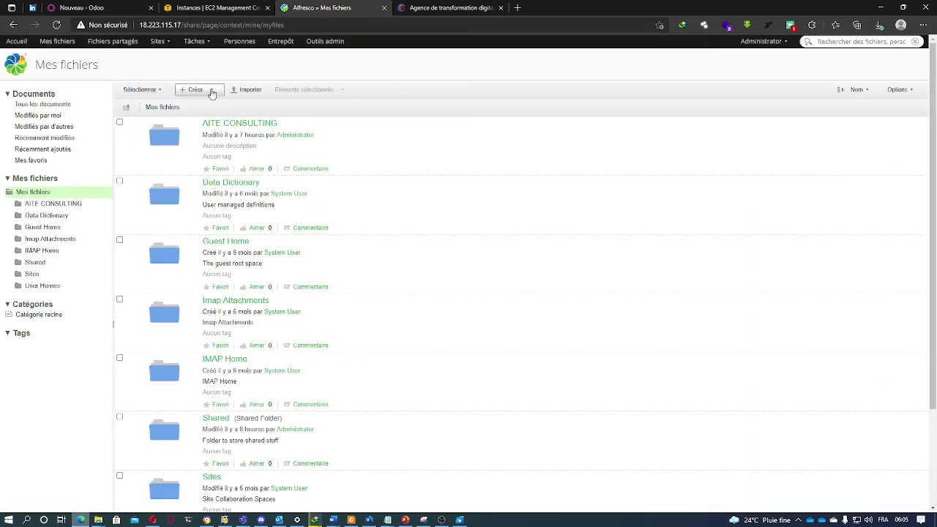
pyautogui.click(229, 125)
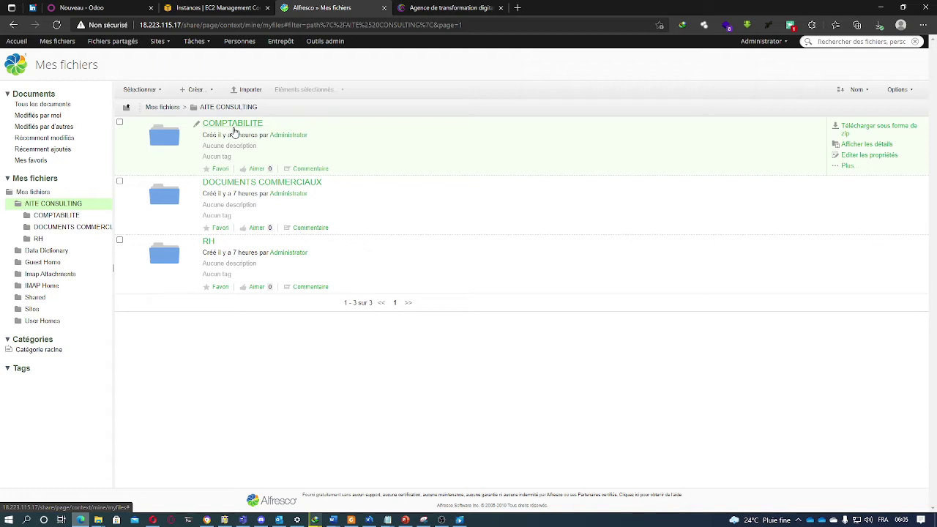
pyautogui.click(212, 183)
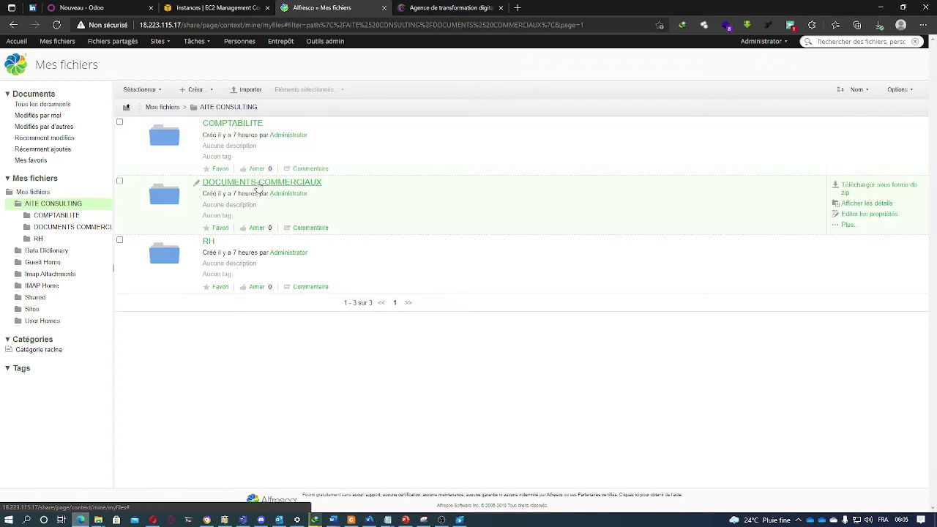
pyautogui.click(113, 41)
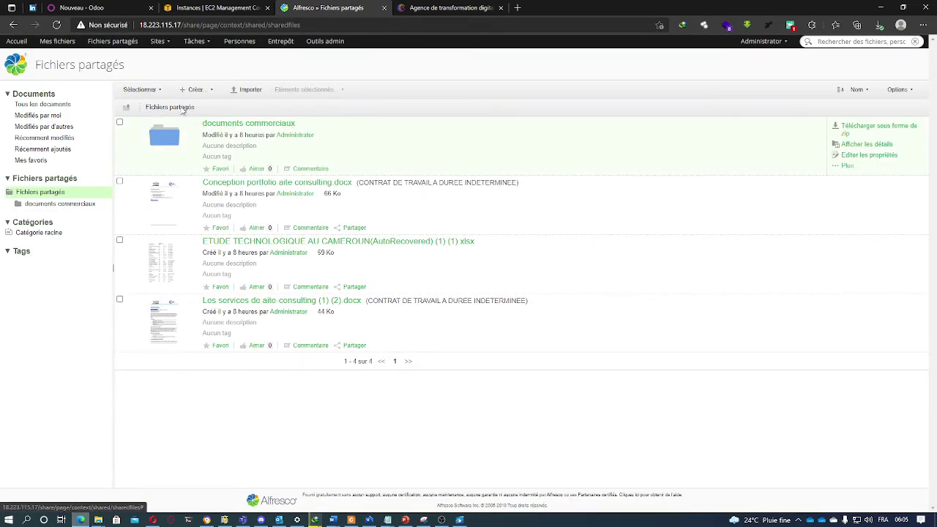
# Open the DOCUMENTS COMMERCIAUX folder inside AITE CONSULTING in Mes fichiers.
pyautogui.click(72, 41)
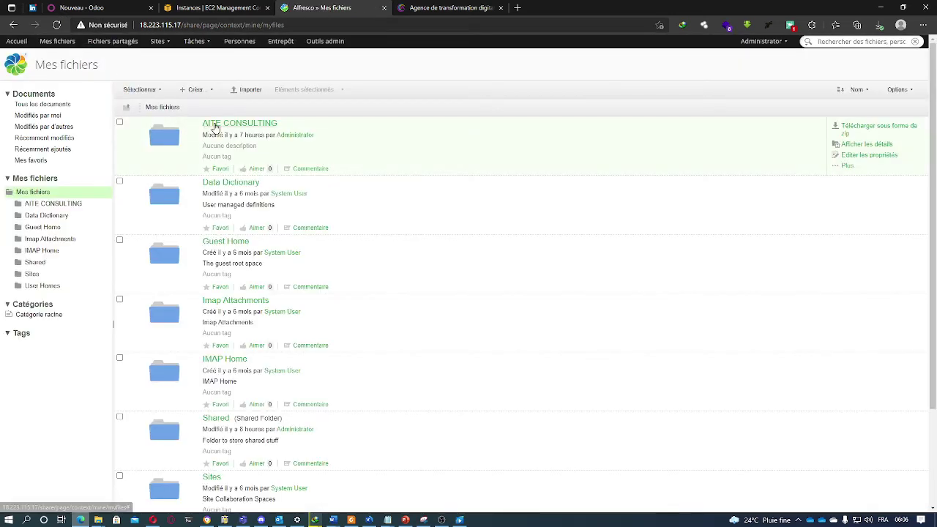
pyautogui.click(208, 123)
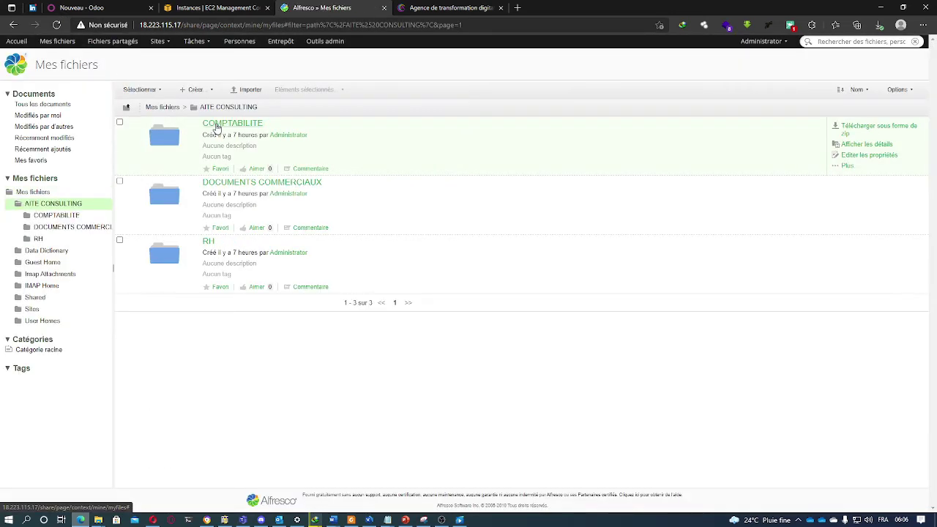
pyautogui.click(236, 183)
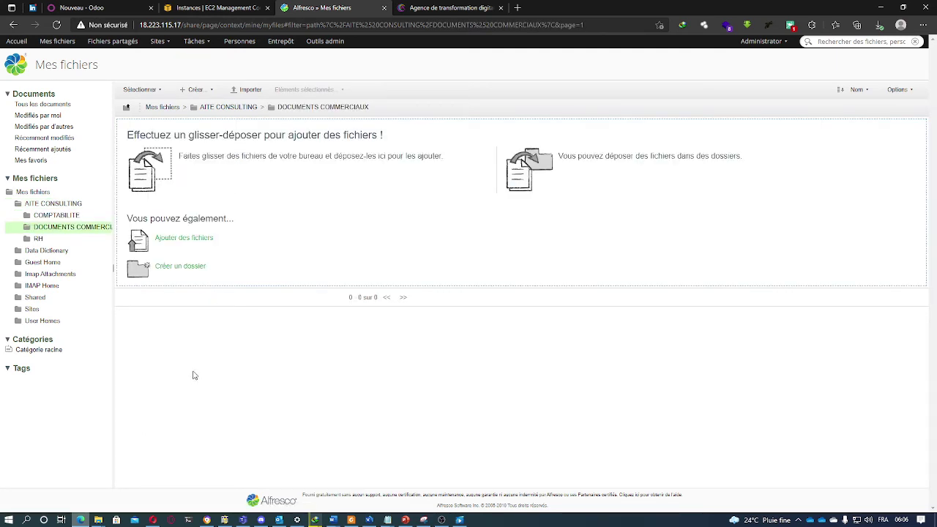
# Upload the Bon-de-commande PDF from the computer's Documents folder in File Explorer into the DOCUMENTS COMMERCIAUX folder.
pyautogui.click(98, 519)
pyautogui.click(65, 502)
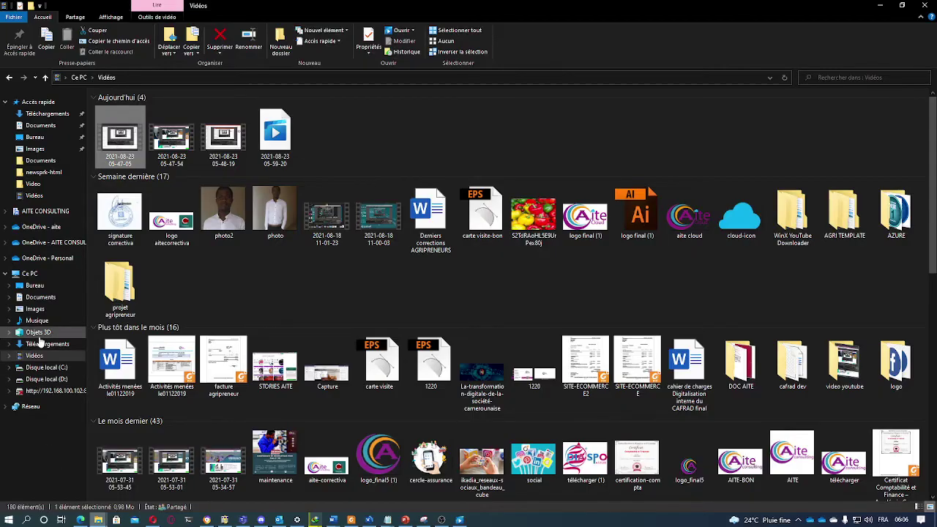
pyautogui.click(39, 300)
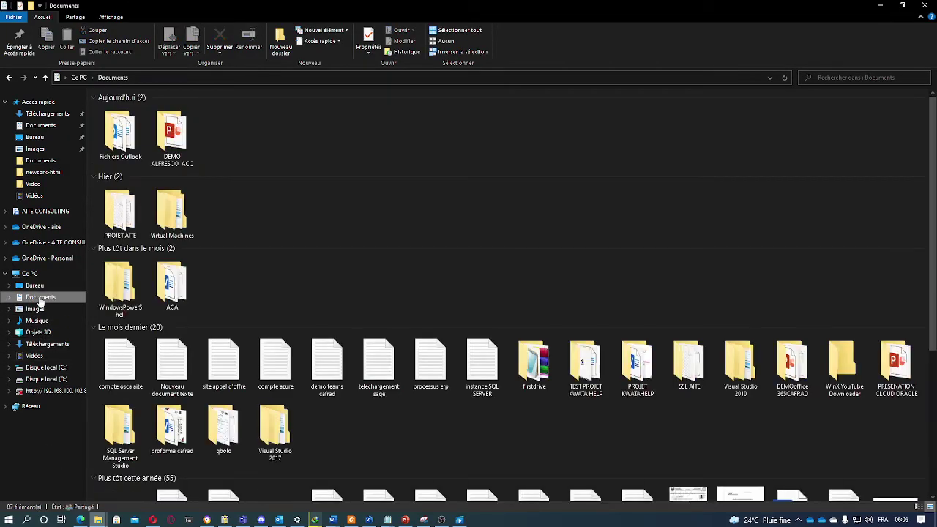
pyautogui.scroll(-5, 361, 407)
pyautogui.scroll(-2, 361, 407)
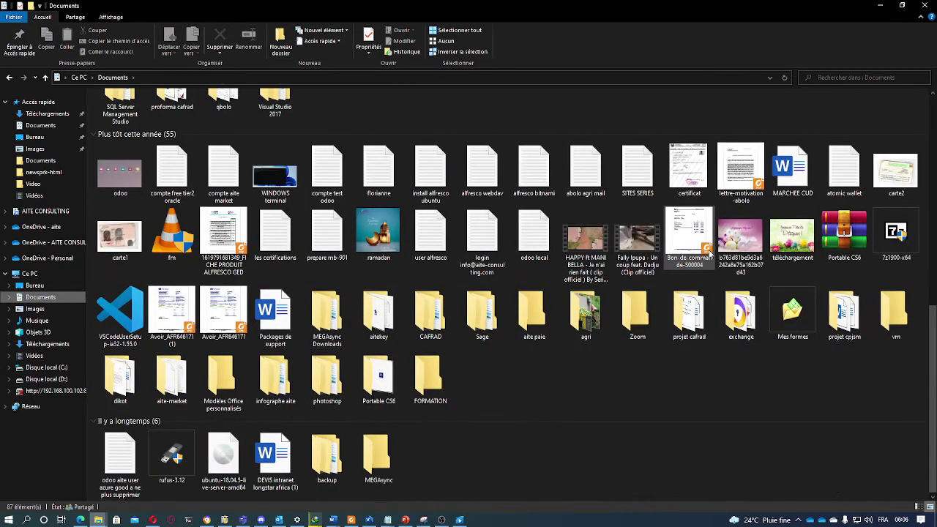
pyautogui.moveTo(686, 260); pyautogui.dragTo(295, 233)
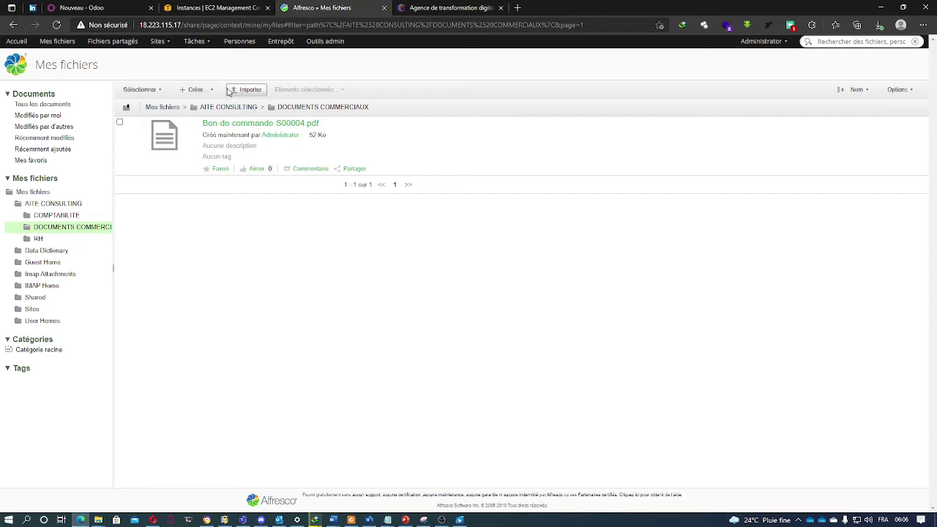
pyautogui.click(195, 90)
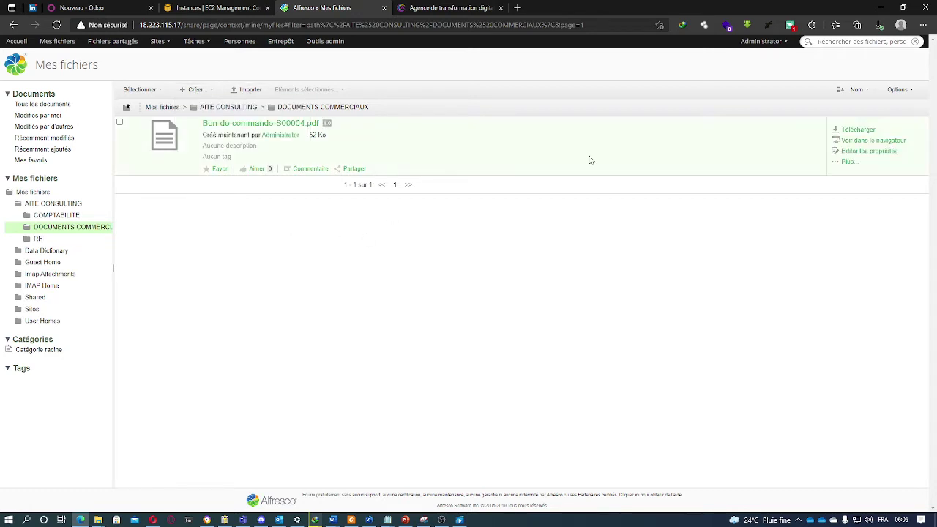
# Open the access rights of the Bon-de-commande PDF and add a user found by searching for their first name.
pyautogui.click(851, 162)
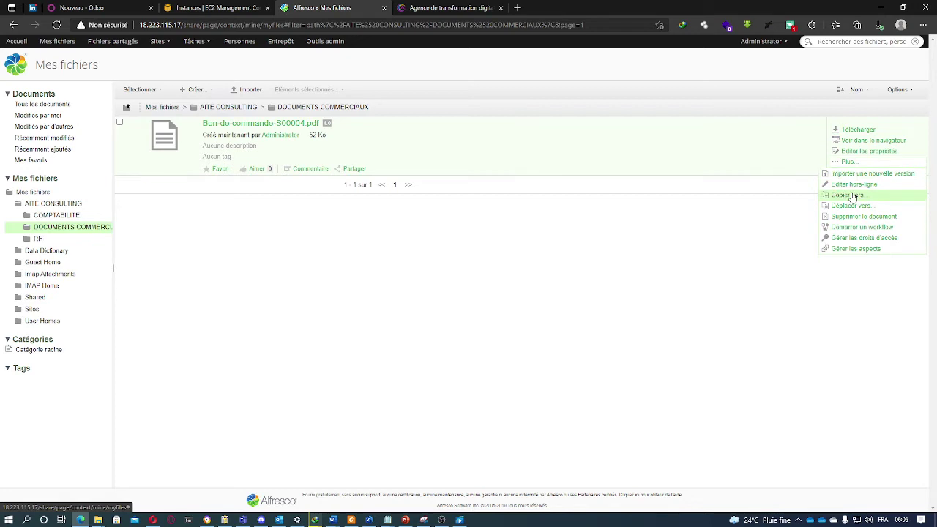
pyautogui.click(853, 238)
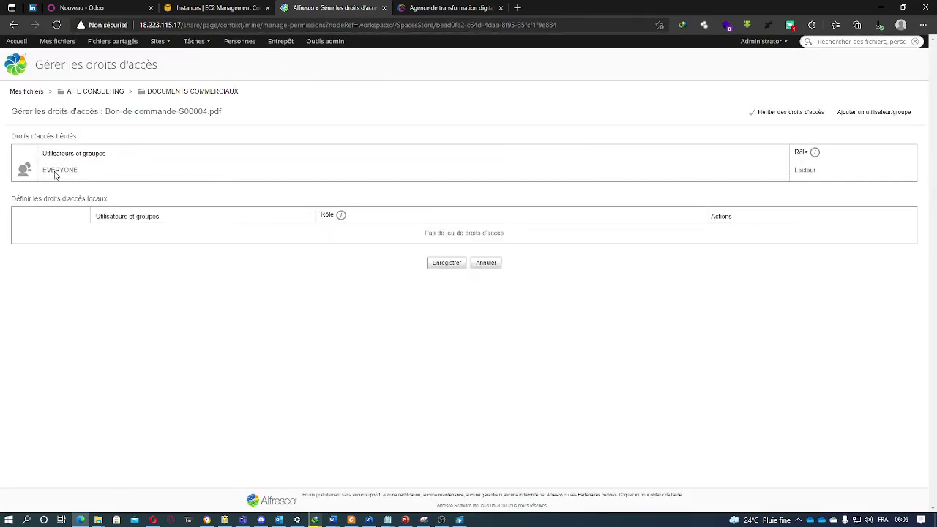
pyautogui.click(874, 112)
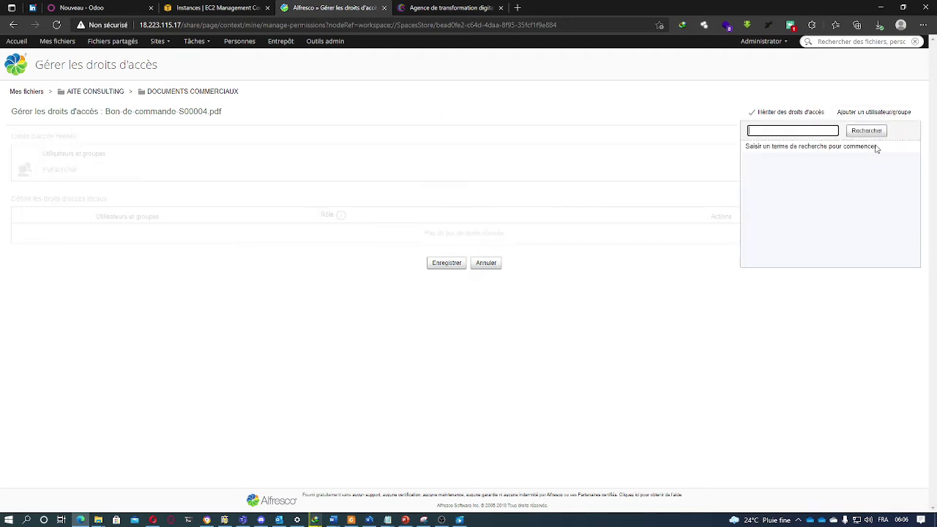
pyautogui.write('cyrl')
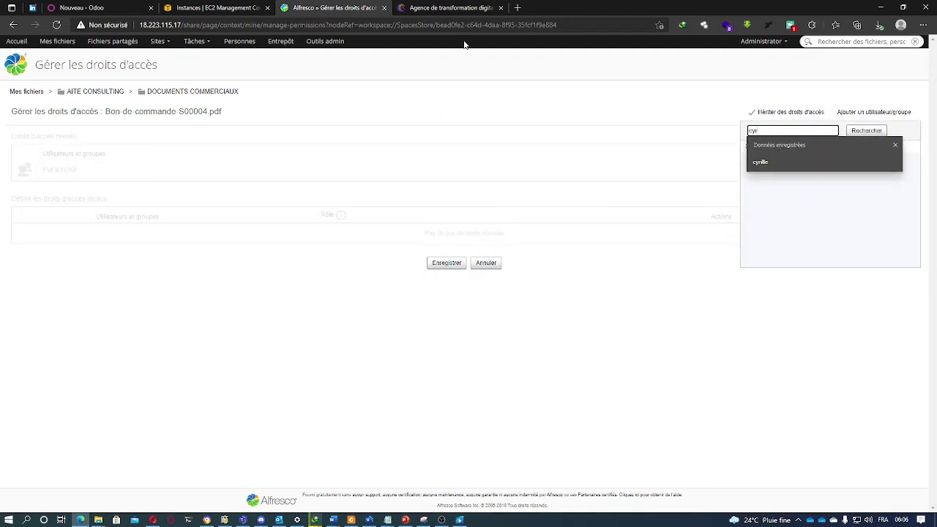
pyautogui.click(774, 164)
pyautogui.click(855, 134)
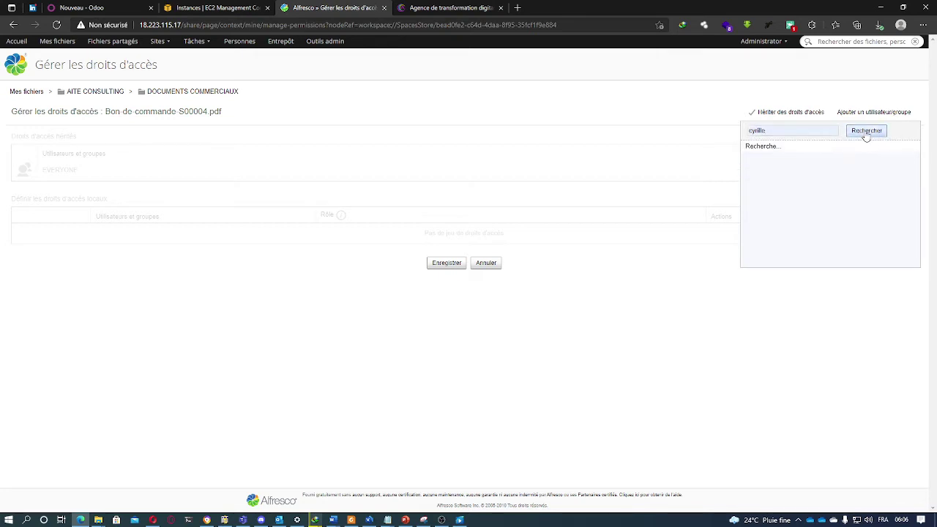
pyautogui.click(898, 152)
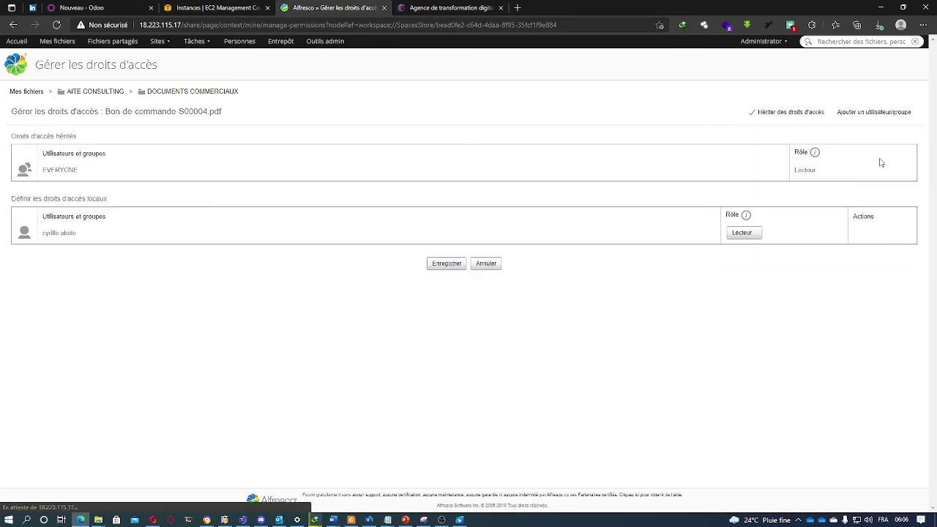
# Assign the Lecteur role to the added user and save the document's access rights.
pyautogui.click(752, 239)
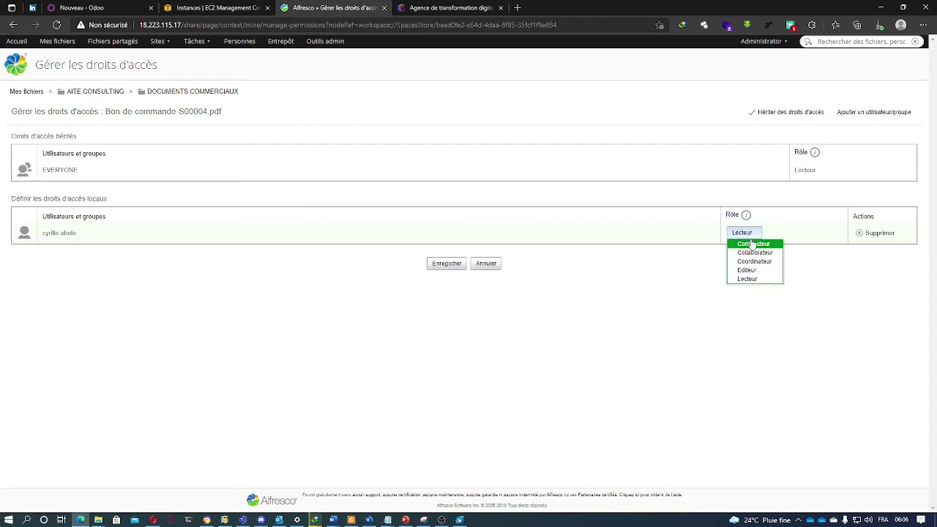
pyautogui.click(748, 282)
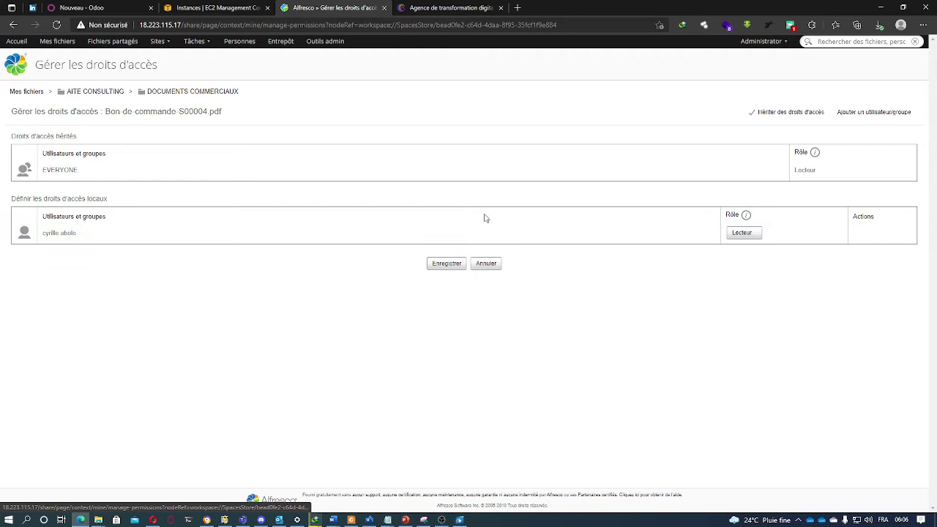
pyautogui.click(448, 263)
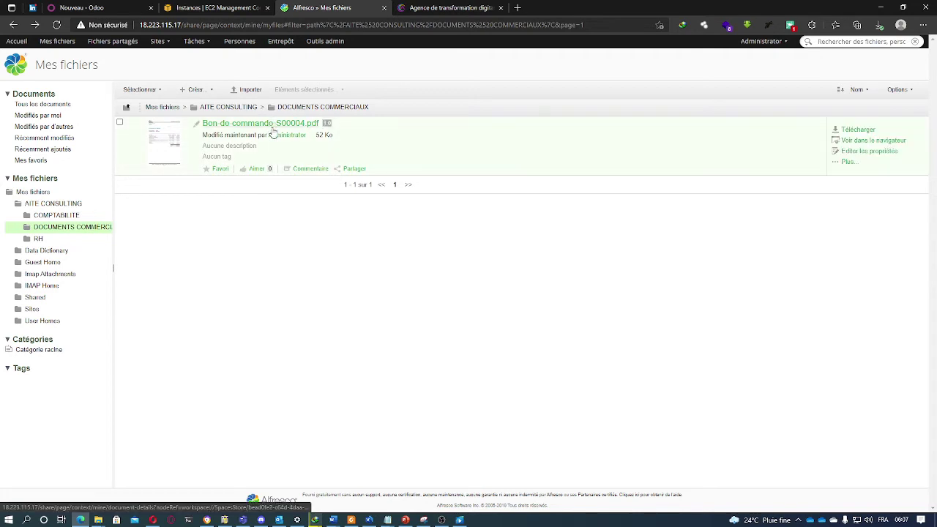
# Create a new folder named perso in the DOCUMENTS COMMERCIAUX folder.
pyautogui.click(209, 90)
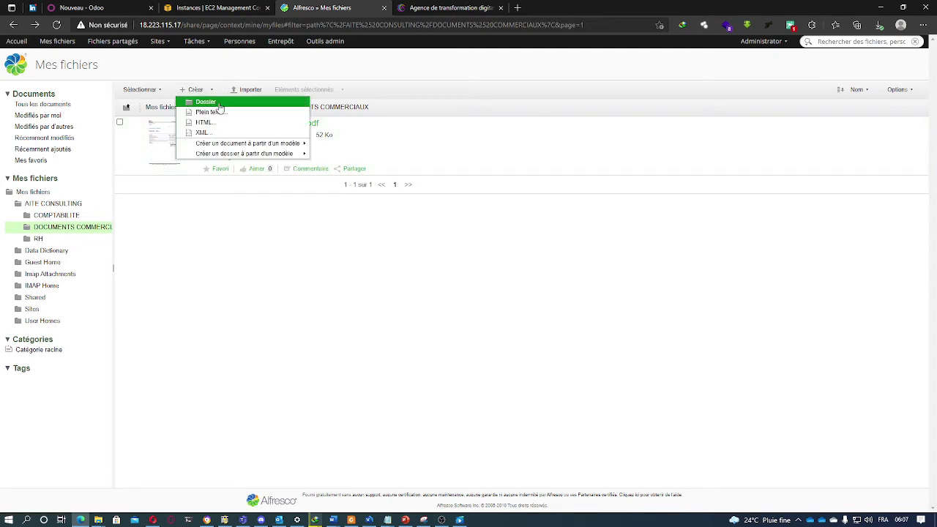
pyautogui.click(224, 106)
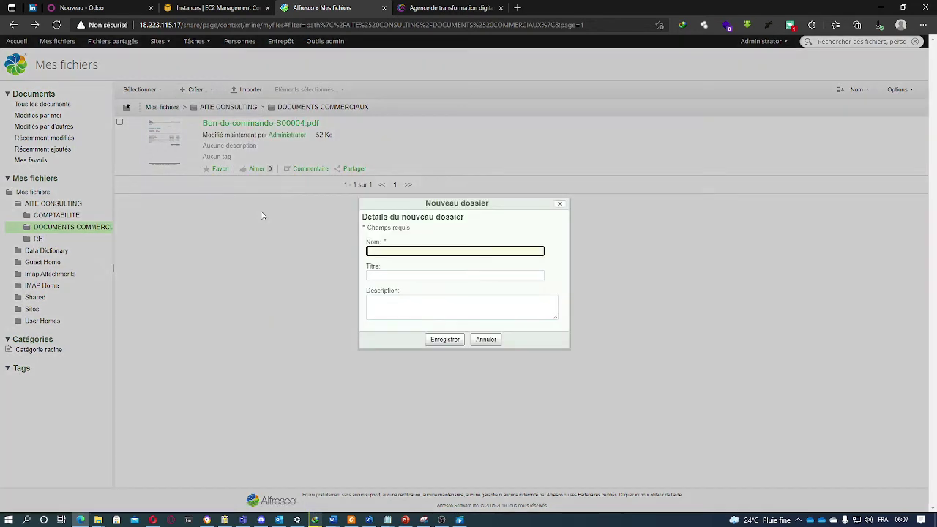
pyautogui.write('perso')
pyautogui.click(443, 340)
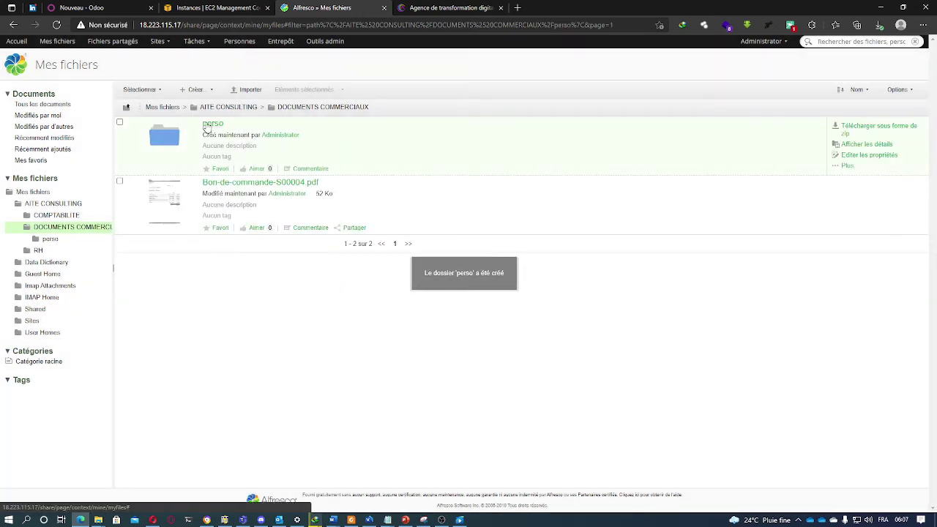
# Review the new perso folder, the root folders of Mes fichiers and the documents in Fichiers partagés.
pyautogui.click(209, 126)
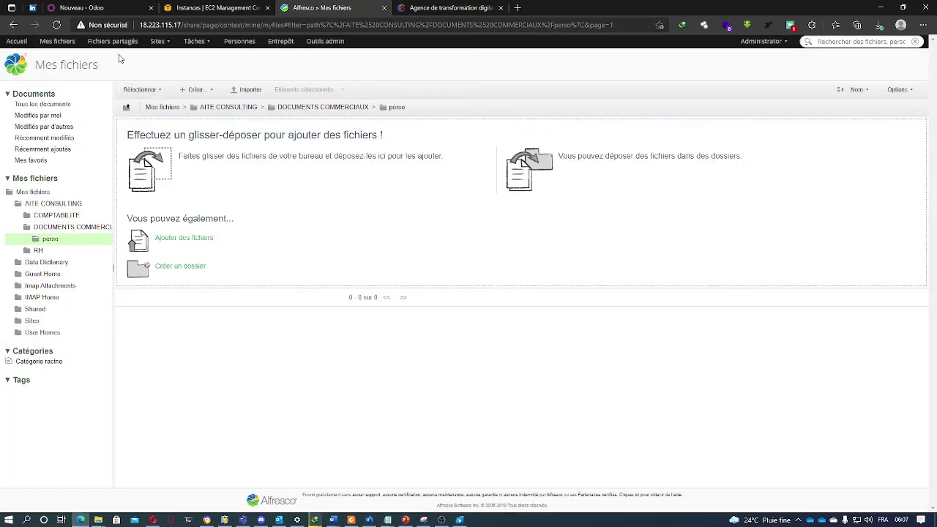
pyautogui.click(58, 43)
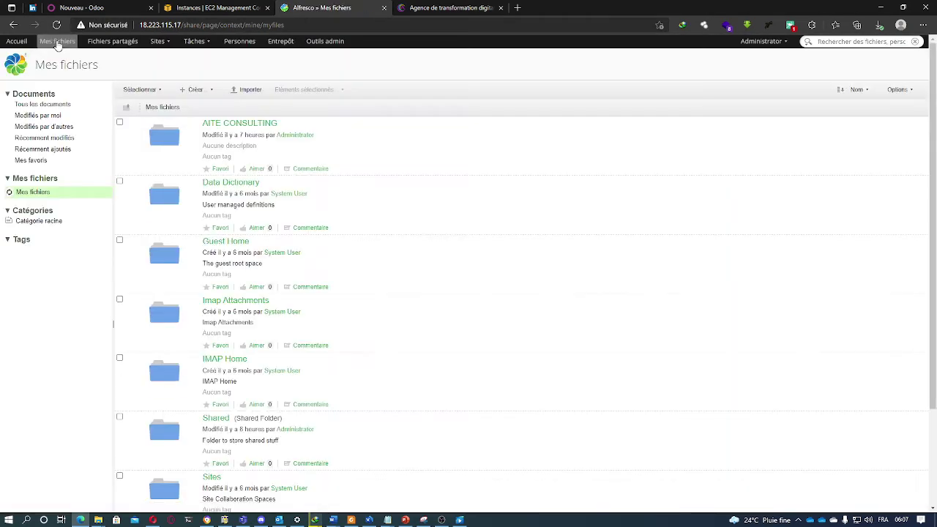
pyautogui.click(114, 42)
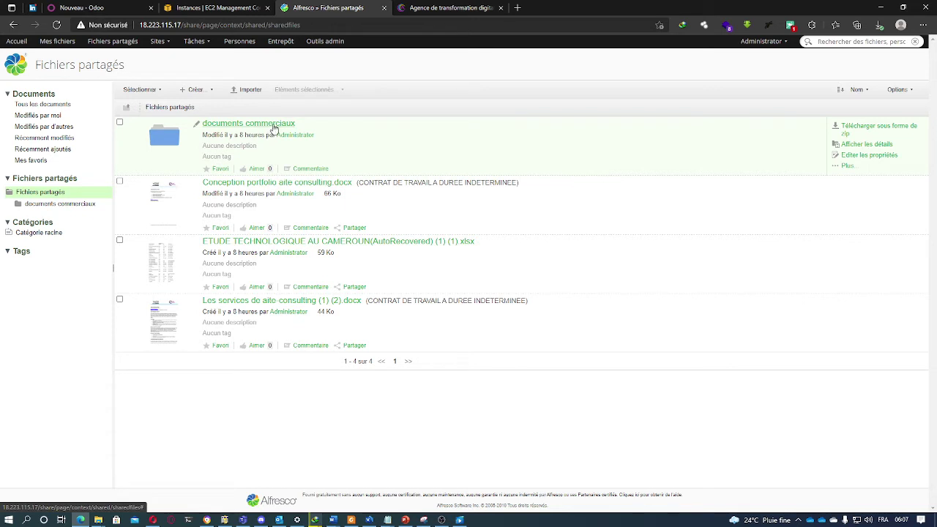
pyautogui.moveTo(442, 519)
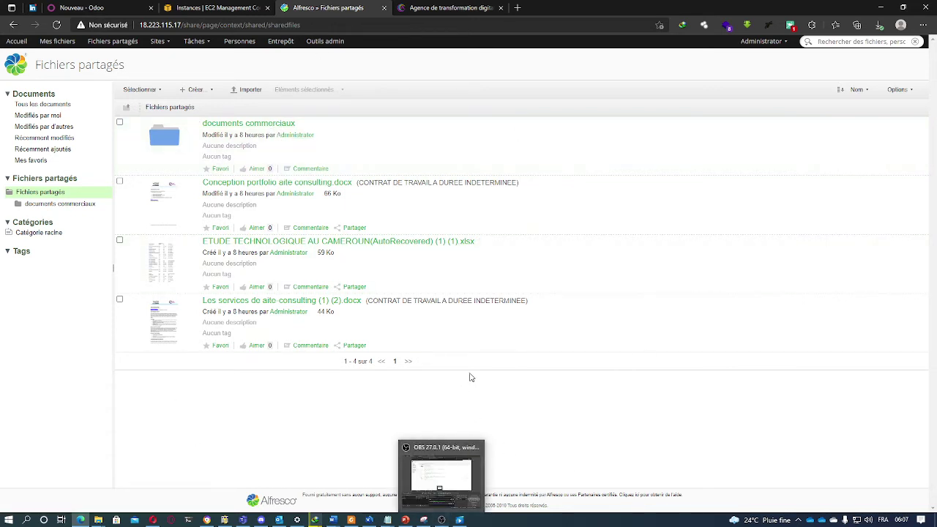
pyautogui.moveTo(98, 519)
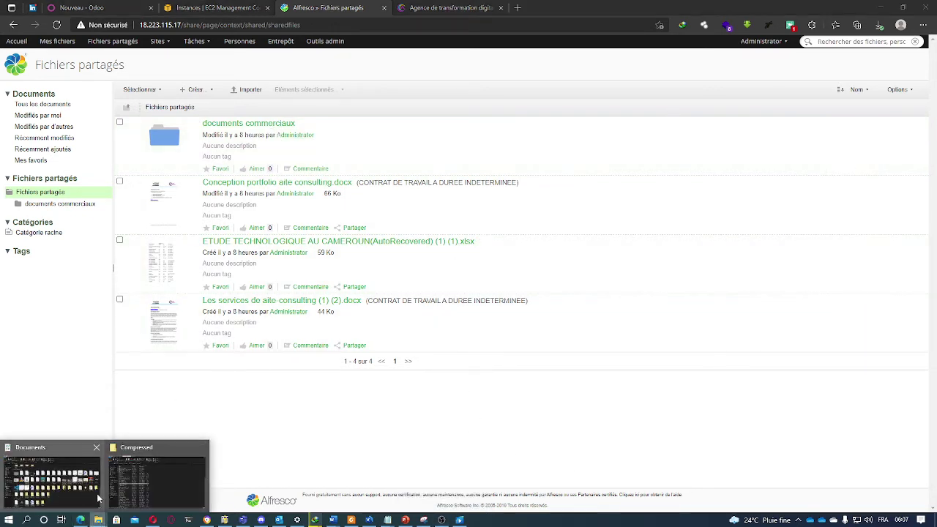
pyautogui.click(108, 480)
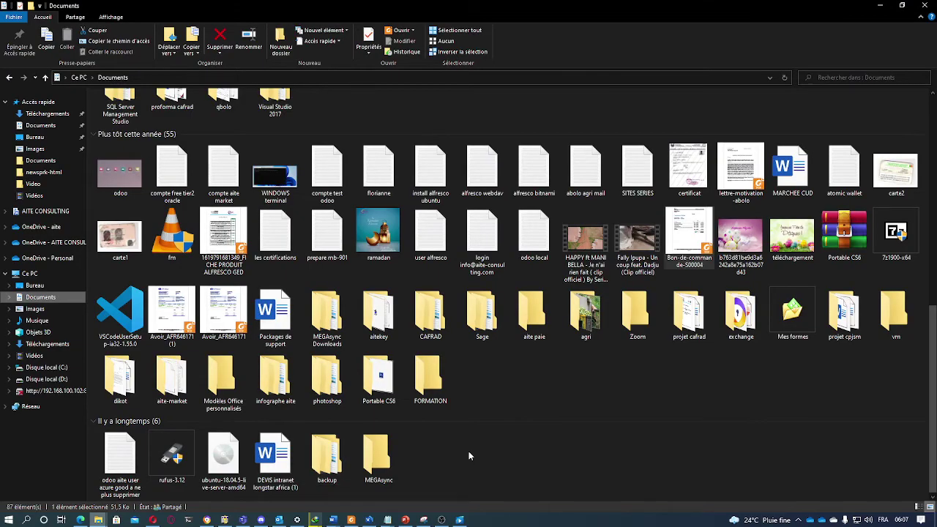
pyautogui.click(34, 355)
pyautogui.scroll(-3, 323, 309)
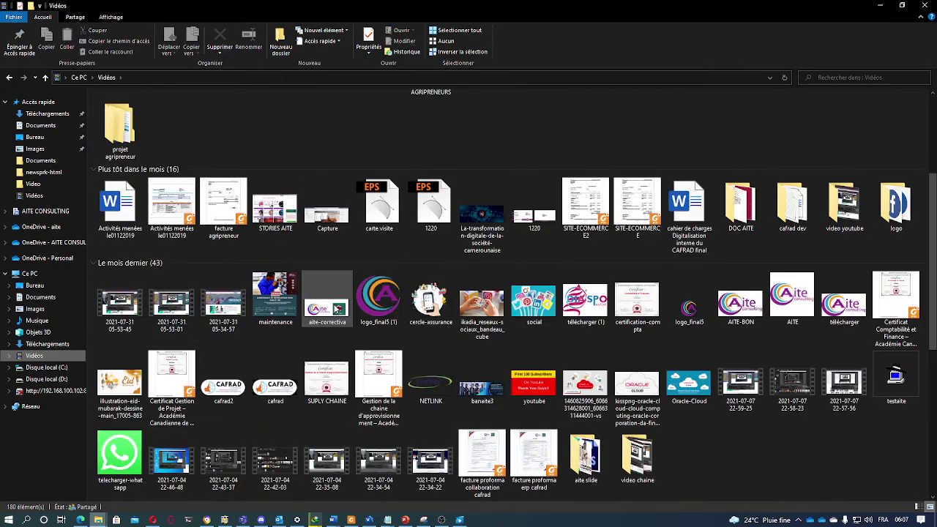
pyautogui.click(331, 455)
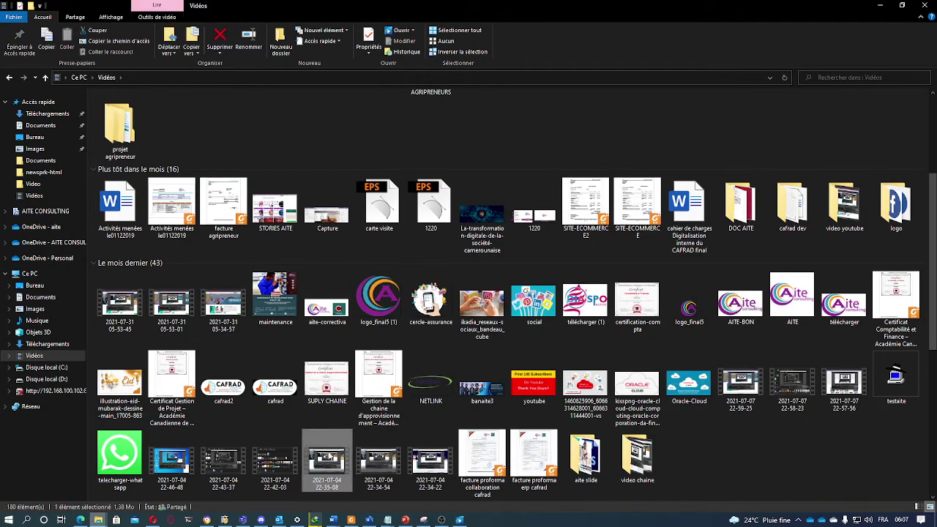
pyautogui.scroll(-1, 220, 468)
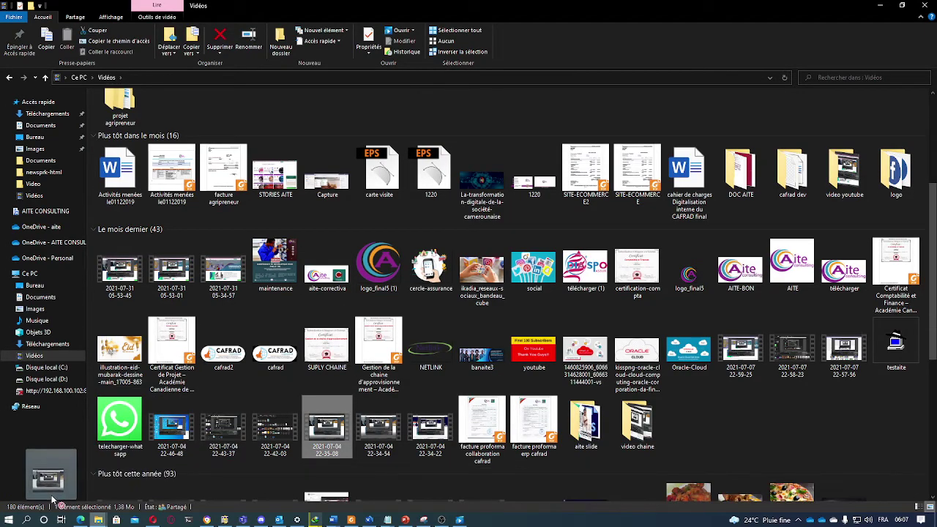
pyautogui.click(82, 520)
pyautogui.moveTo(84, 522); pyautogui.dragTo(293, 343)
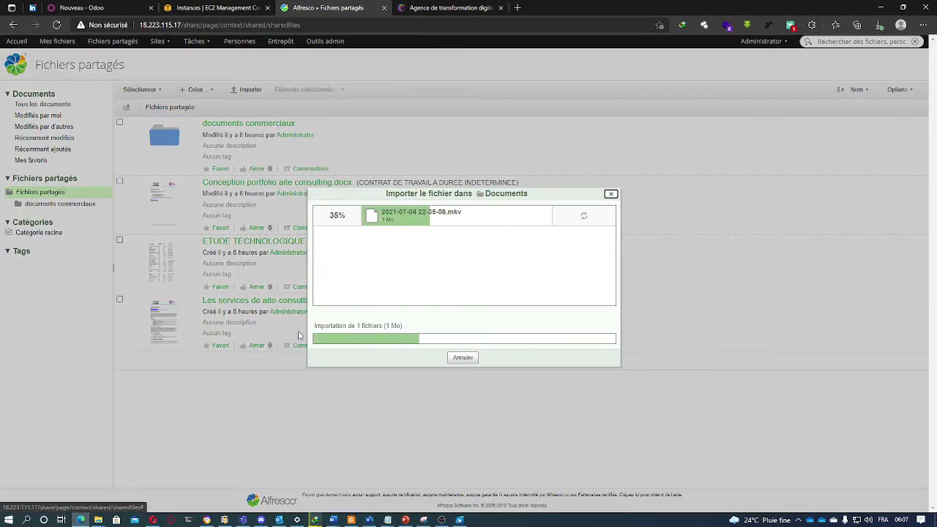
# Examine the server instances in the AWS EC2 console while the upload runs, and return to the shared files in Alfresco.
pyautogui.click(453, 8)
pyautogui.click(354, 6)
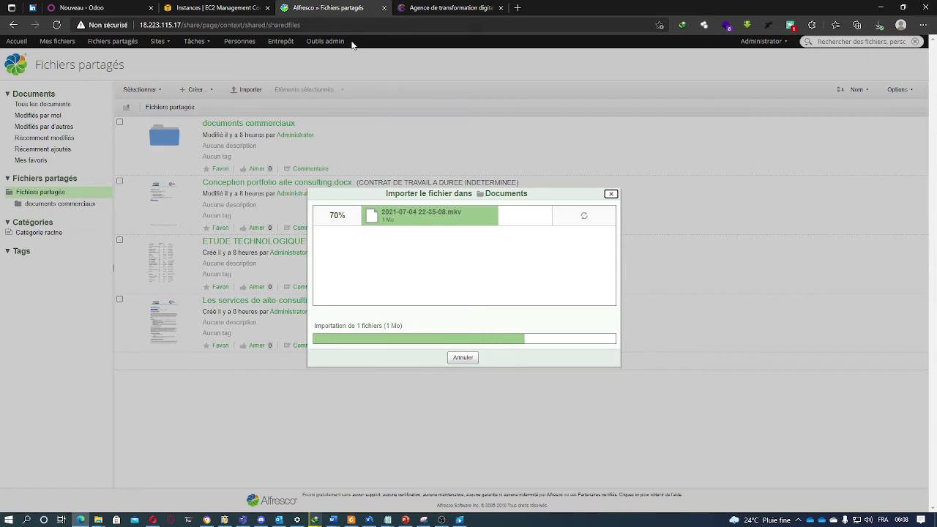
pyautogui.click(219, 8)
pyautogui.click(328, 7)
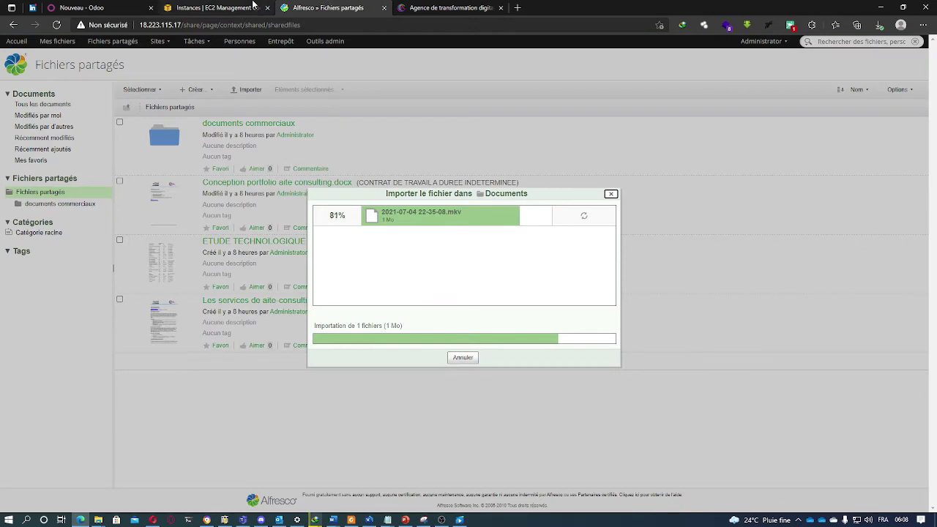
pyautogui.click(218, 7)
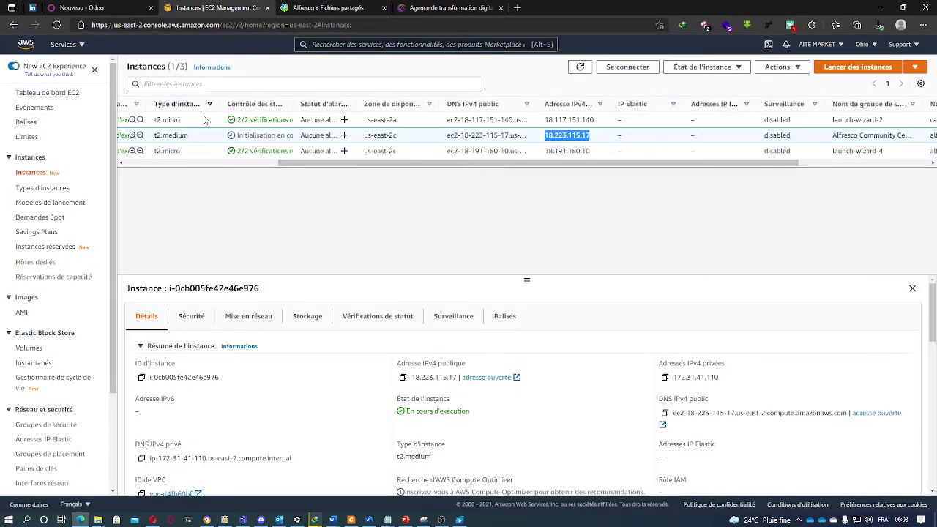
pyautogui.moveTo(302, 163); pyautogui.dragTo(367, 137)
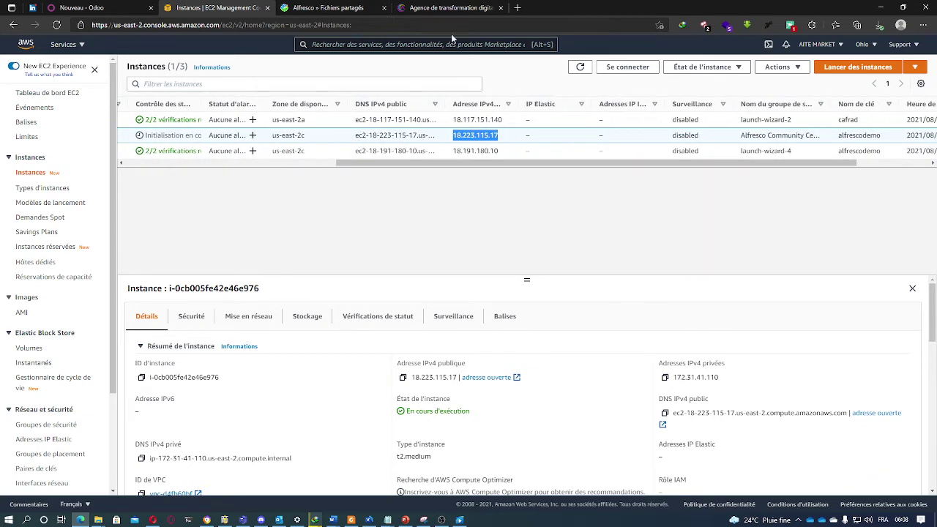
pyautogui.click(330, 7)
pyautogui.click(246, 7)
pyautogui.click(334, 7)
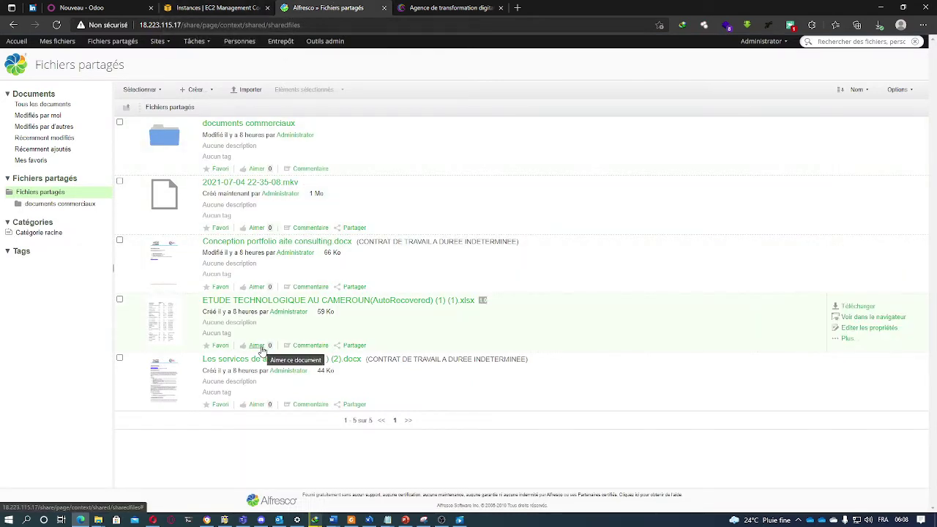
pyautogui.click(237, 185)
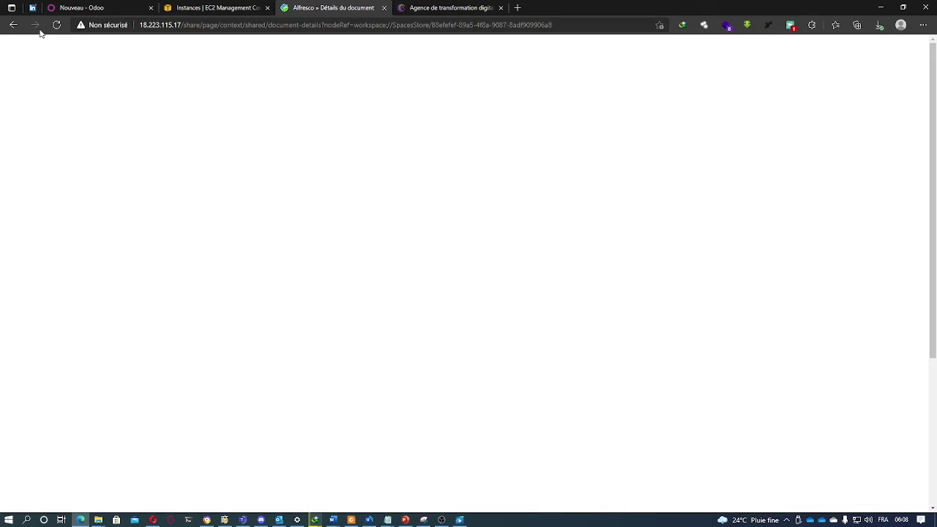
pyautogui.click(10, 25)
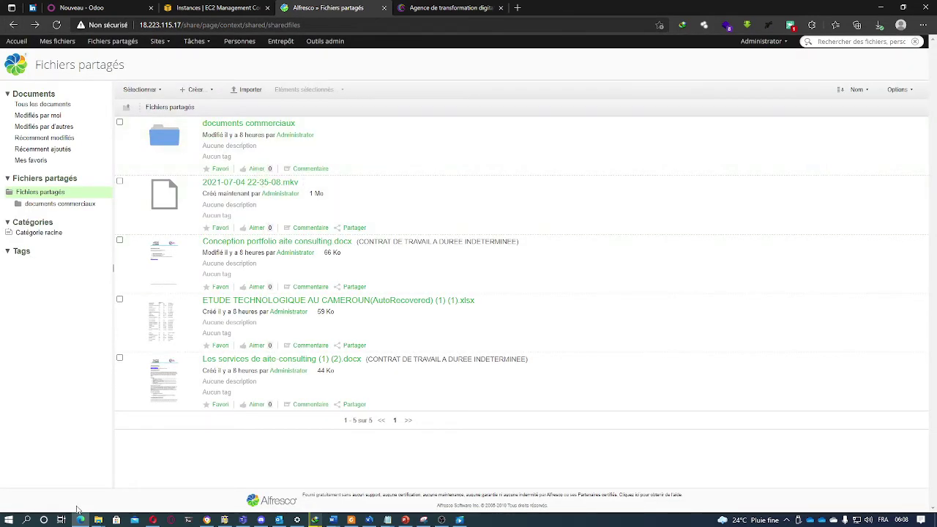
# Look through the files in the computer's Vidéos folder in File Explorer and return to Alfresco.
pyautogui.moveTo(98, 520)
pyautogui.click(62, 480)
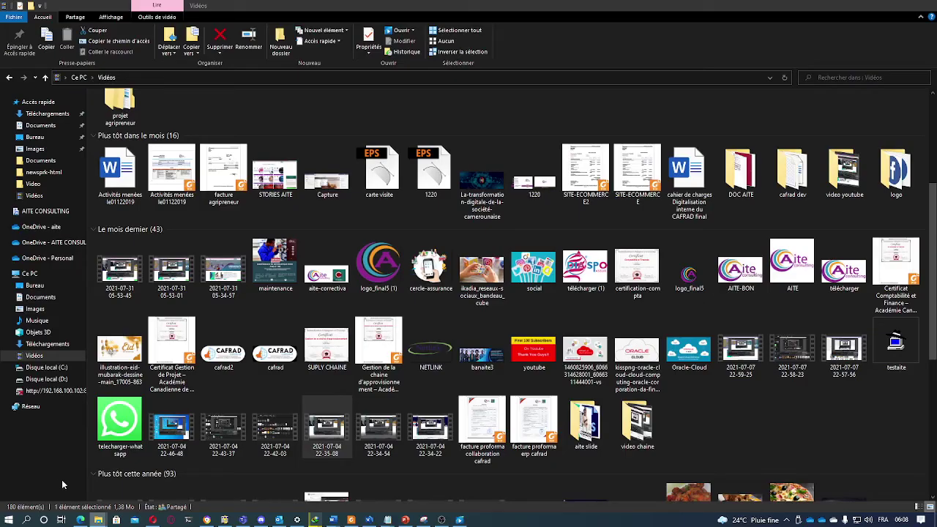
pyautogui.scroll(-15, 301, 385)
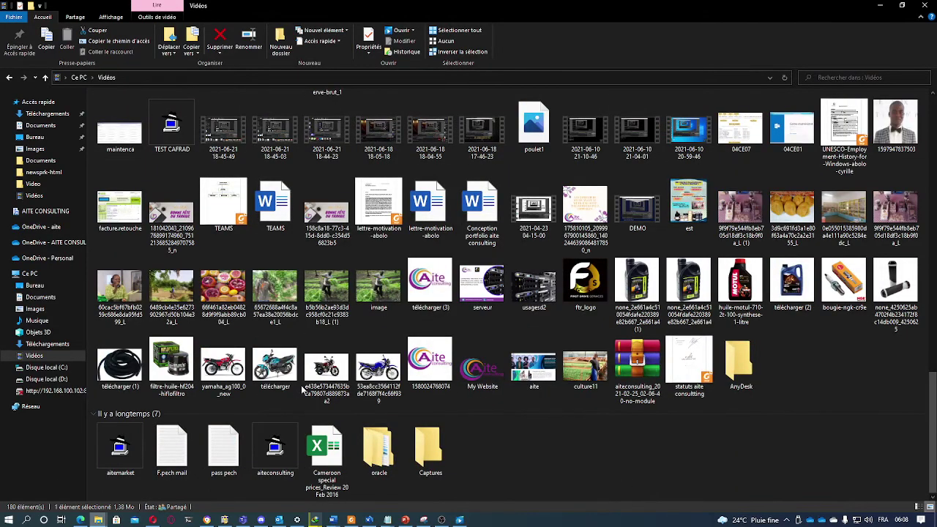
pyautogui.scroll(15, 301, 385)
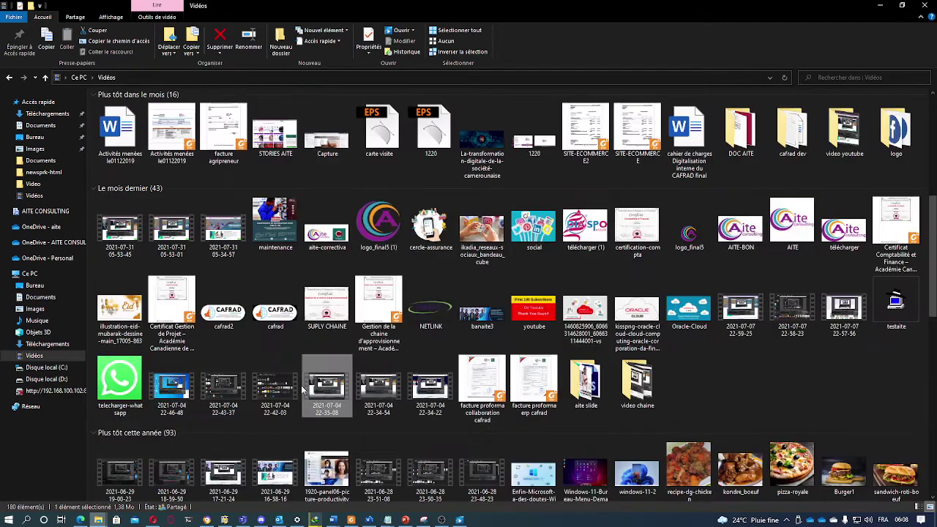
pyautogui.scroll(2, 301, 389)
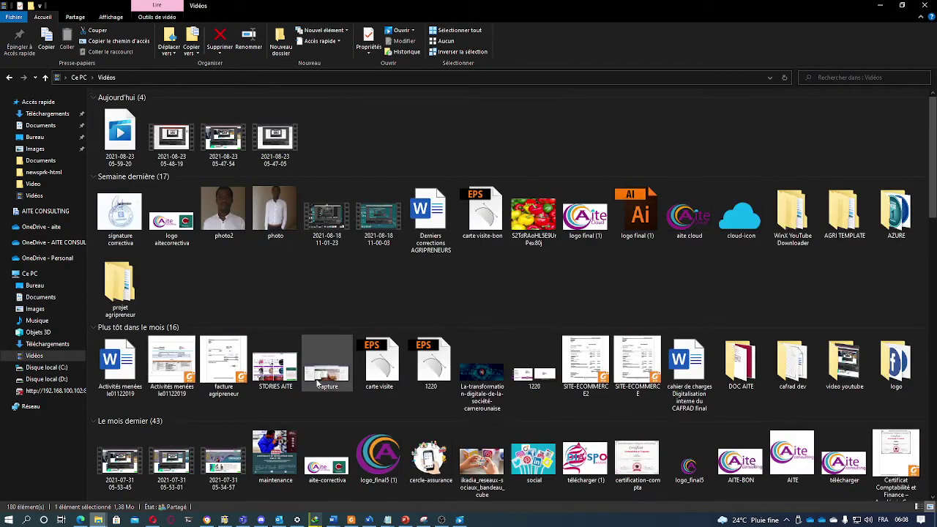
pyautogui.scroll(-3, 357, 373)
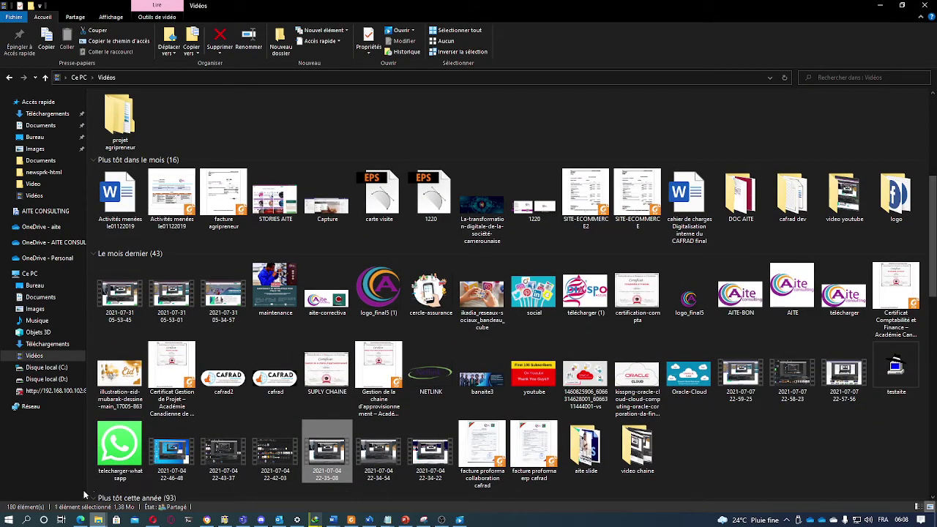
pyautogui.click(81, 520)
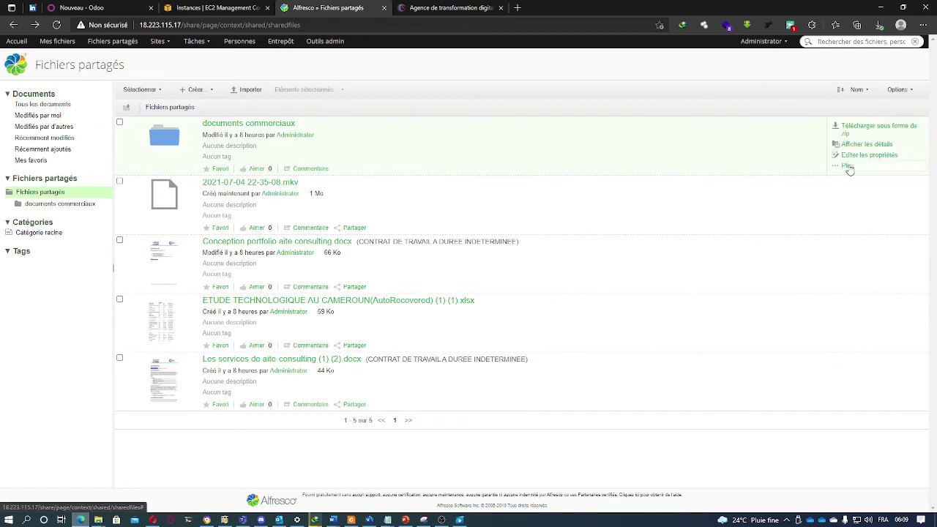
# Add a user found by name to the access rights of the documents commerciaux folder with the Lecteur role and save.
pyautogui.moveTo(847, 166)
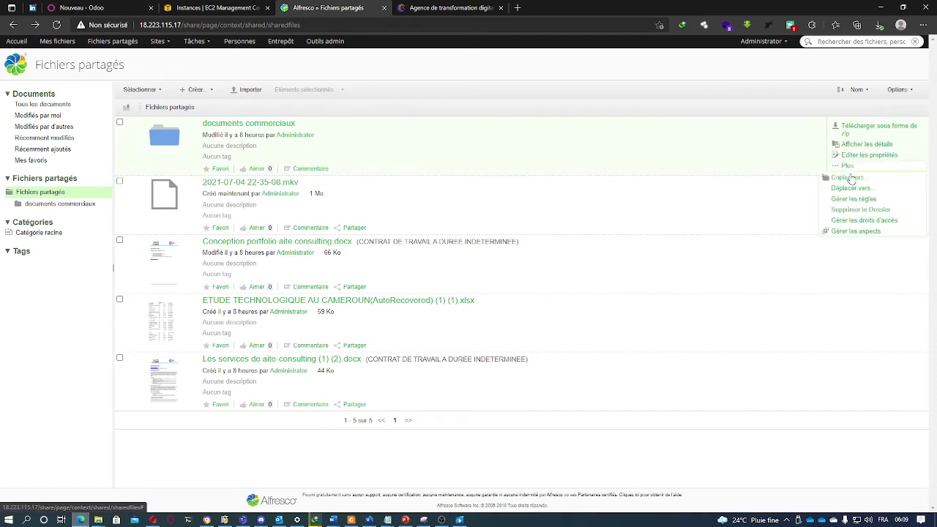
pyautogui.click(864, 220)
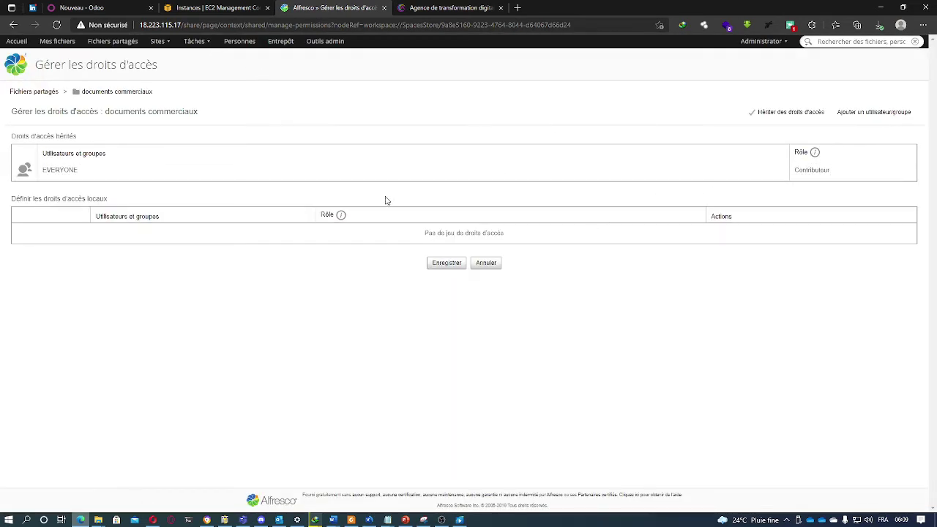
pyautogui.click(855, 119)
pyautogui.click(791, 133)
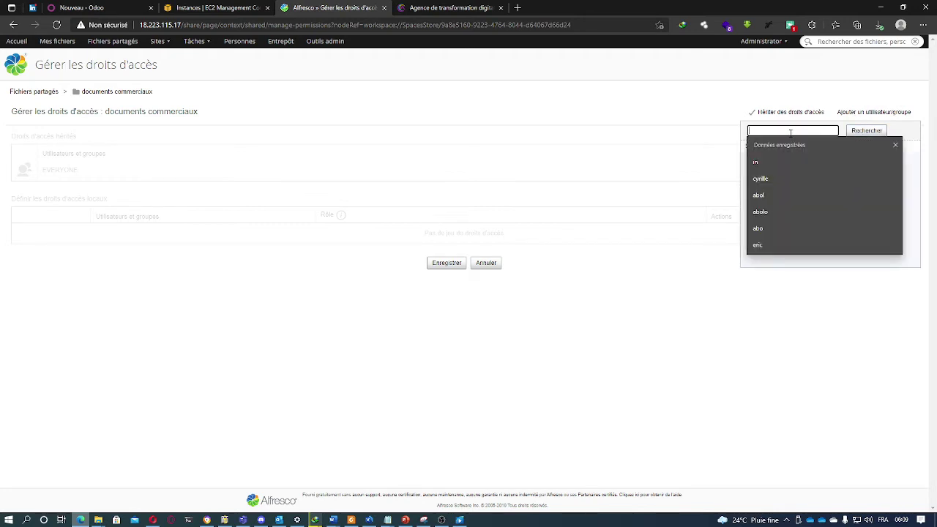
pyautogui.write('dan')
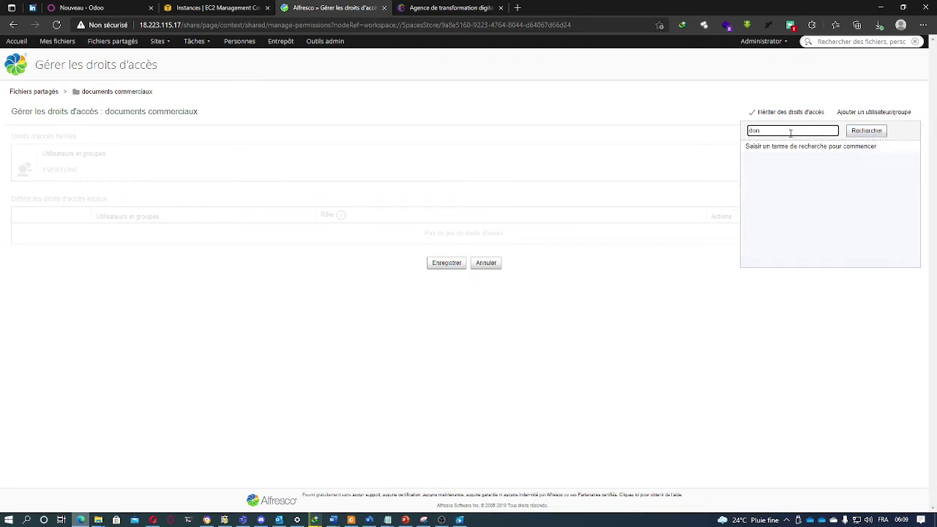
pyautogui.press('Return')
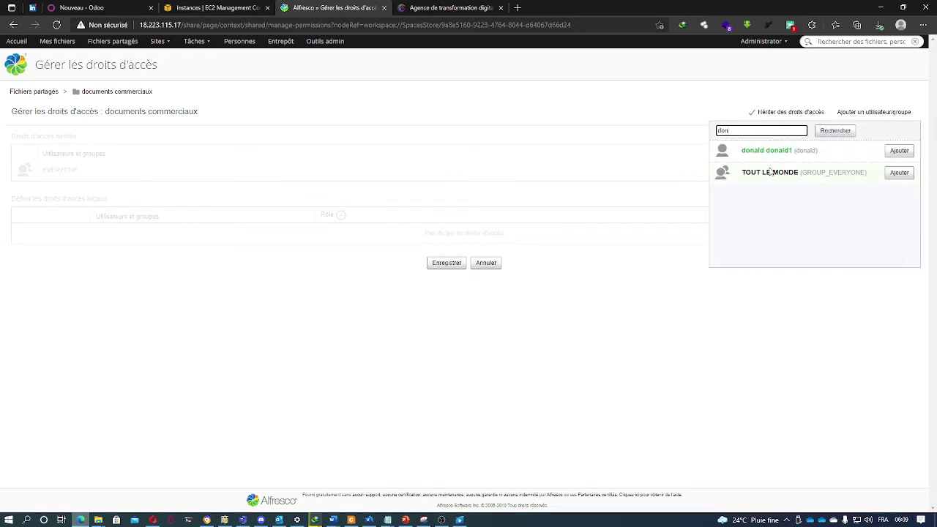
pyautogui.click(905, 151)
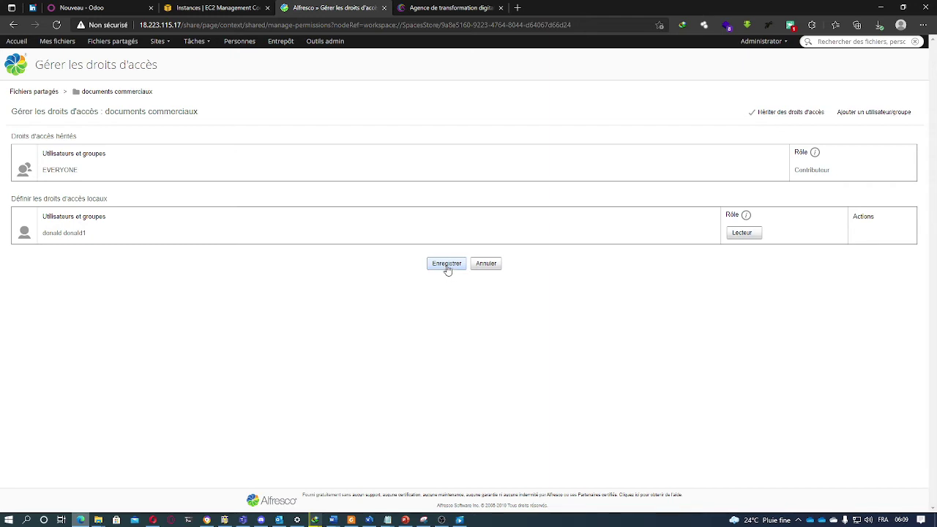
pyautogui.click(449, 268)
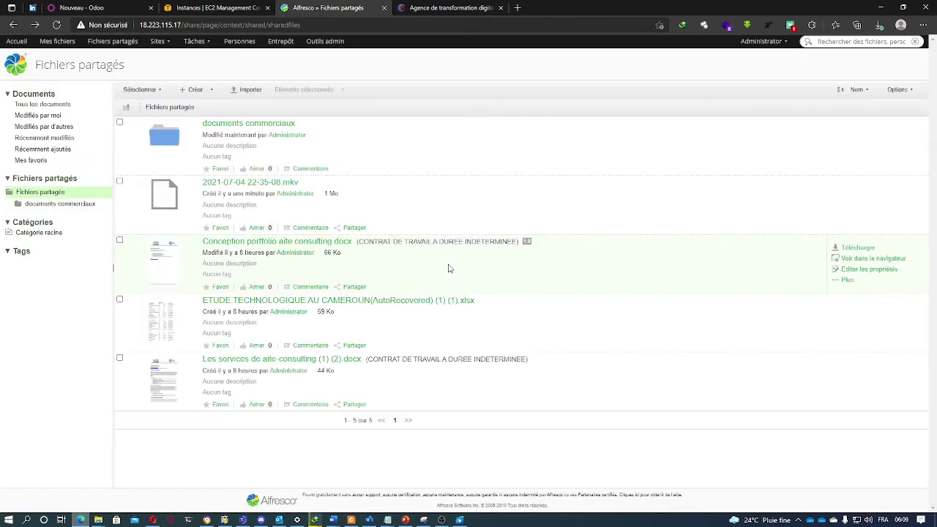
# Open the details page of Conception portfolio aite consulting.docx and cancel the download manager's file download.
pyautogui.click(293, 245)
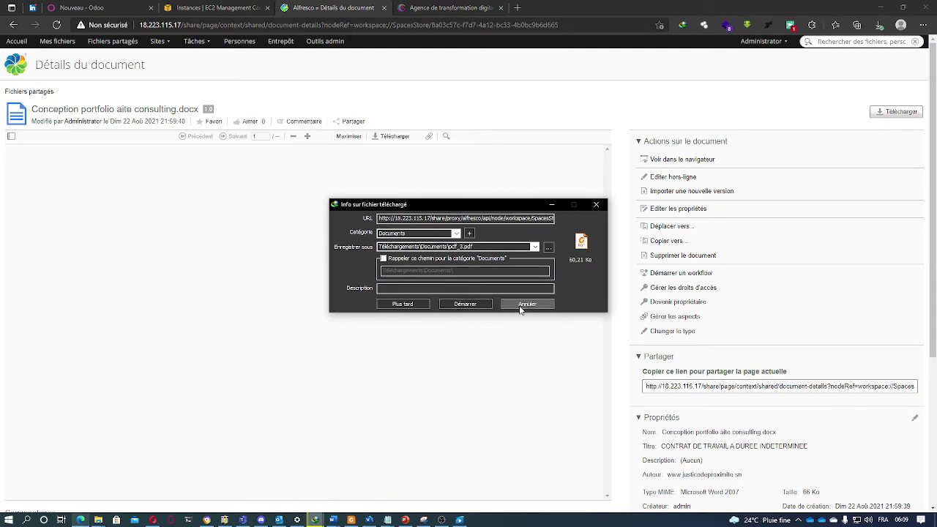
pyautogui.click(525, 304)
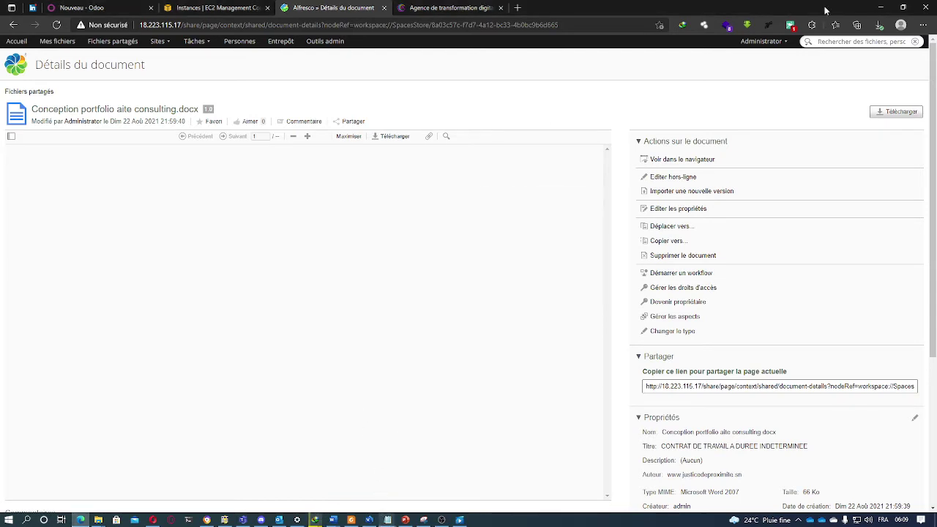
# Disable the IDM Integration Module extension in the browser's extension settings.
pyautogui.click(929, 26)
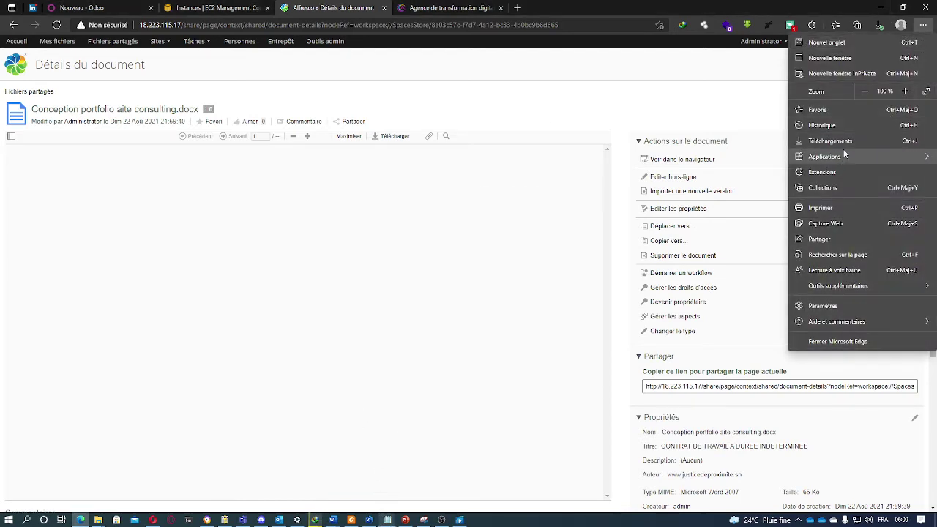
pyautogui.click(839, 171)
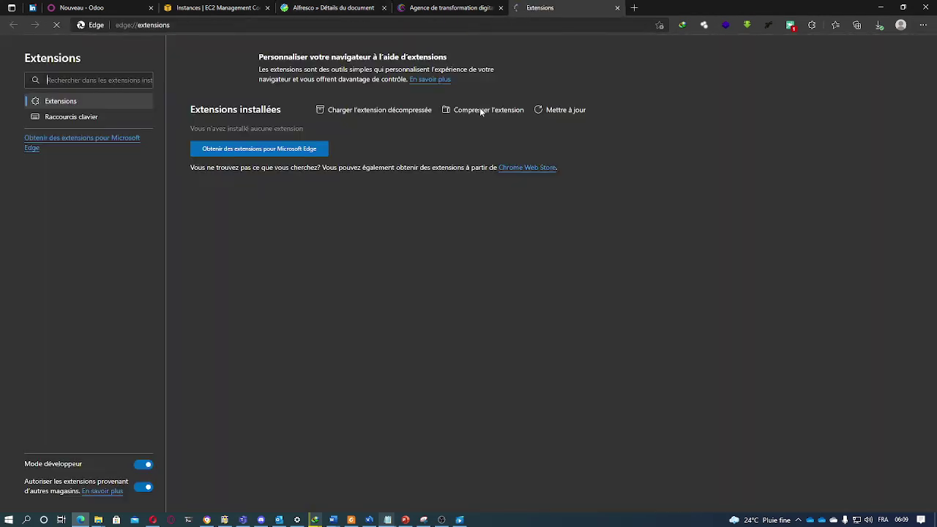
pyautogui.click(575, 152)
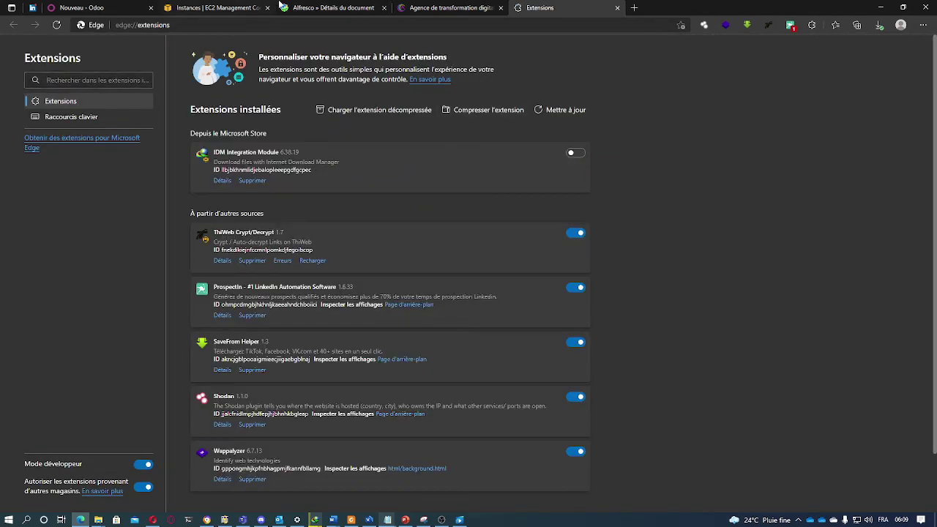
# Return to Alfresco, reload the details page of Conception portfolio aite consulting.docx and examine its preview, available actions and properties.
pyautogui.click(333, 8)
pyautogui.click(354, 25)
pyautogui.press('Return')
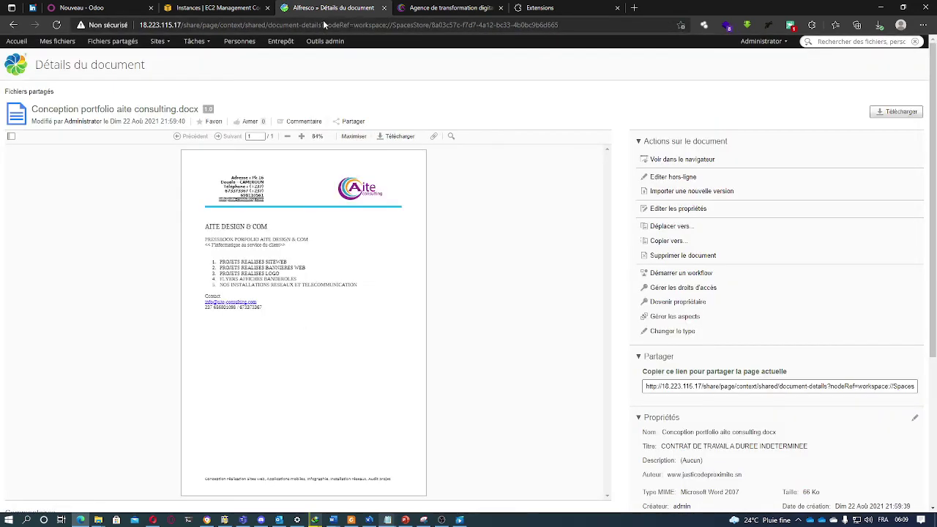
pyautogui.scroll(-2, 310, 269)
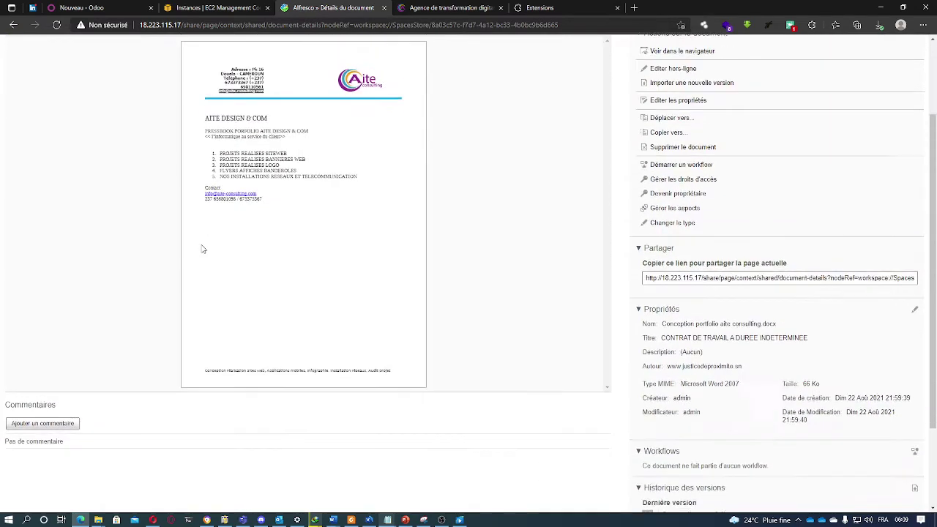
pyautogui.scroll(1, 203, 246)
pyautogui.scroll(2, 207, 171)
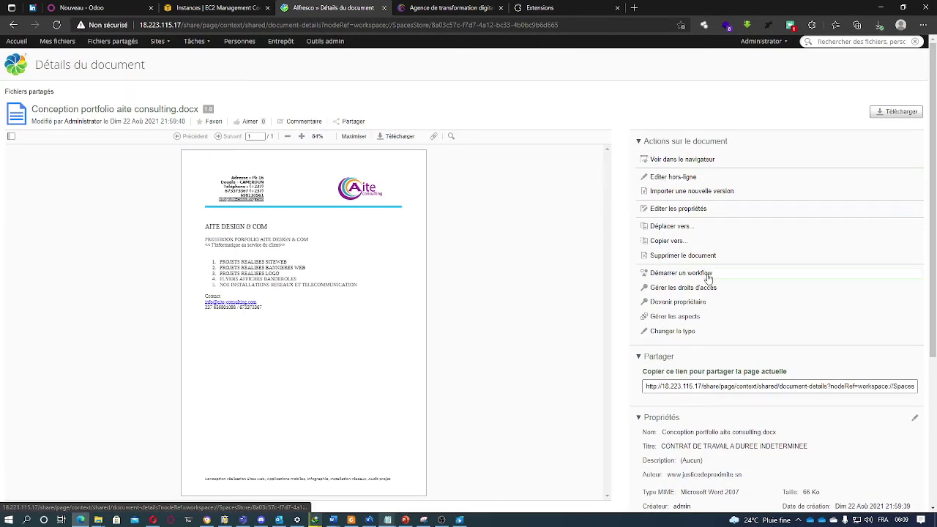
pyautogui.scroll(-1, 697, 280)
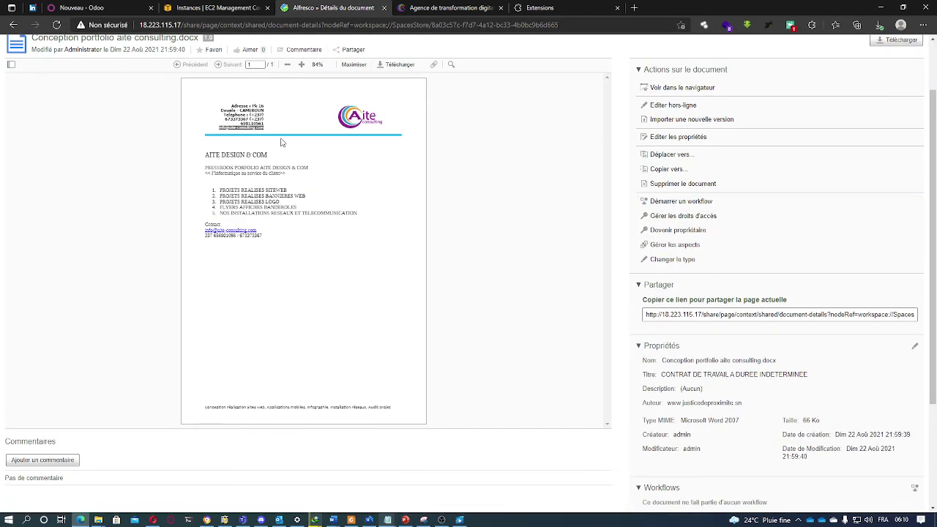
pyautogui.scroll(1, 283, 143)
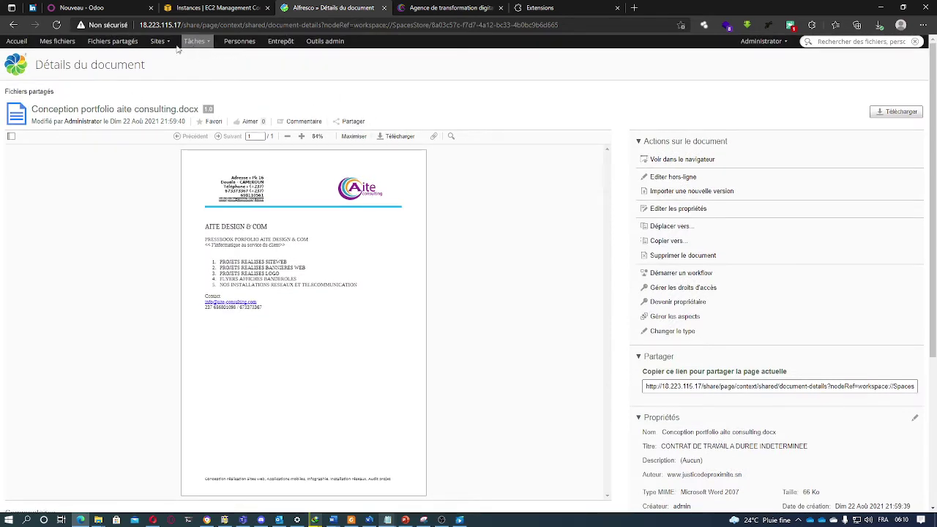
# Open the shared files list, check the EC2 instances page and return to Alfresco.
pyautogui.click(124, 43)
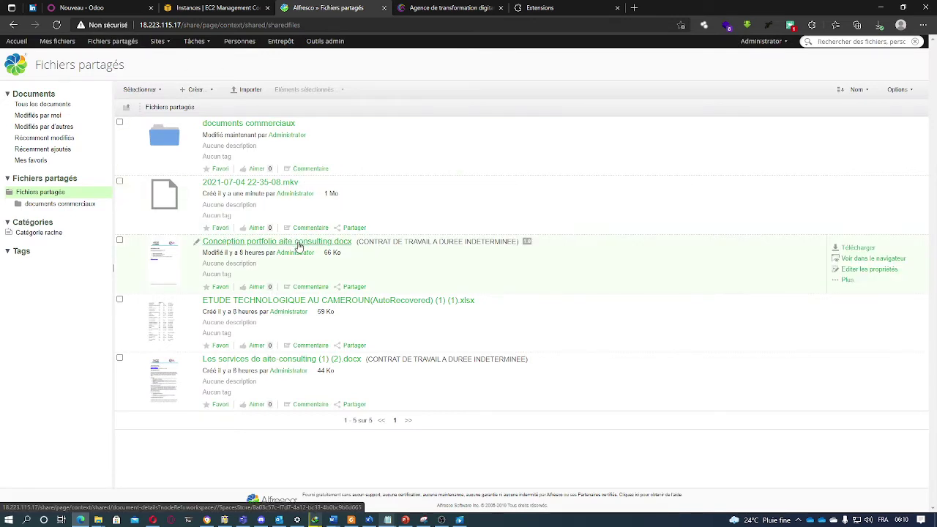
pyautogui.click(262, 7)
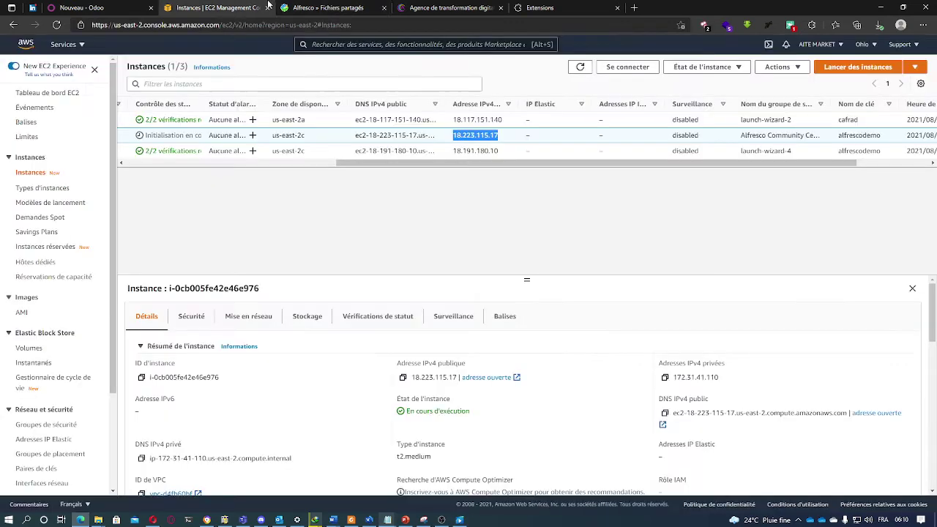
pyautogui.click(312, 8)
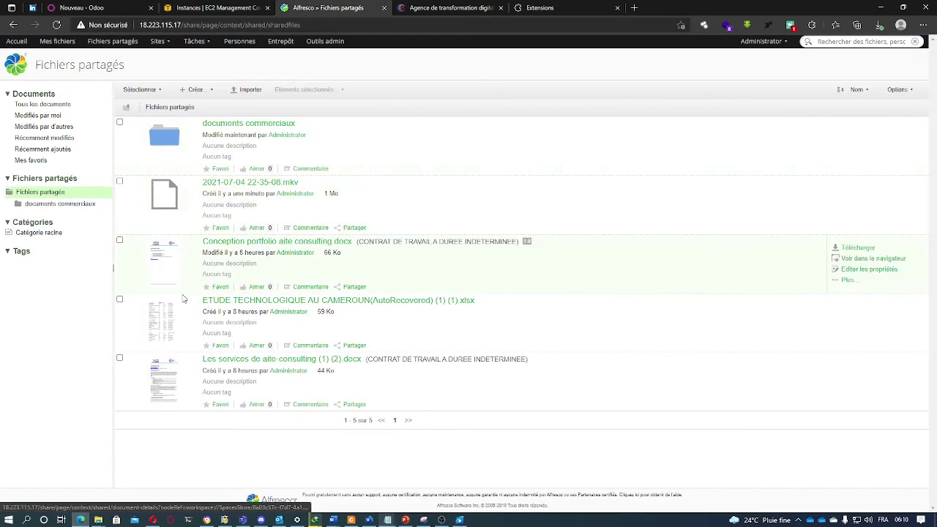
# Open the AITE DEPARTEMENT COMMERCIALE site and examine the members, content and activities on its dashboard.
pyautogui.click(160, 42)
pyautogui.click(197, 42)
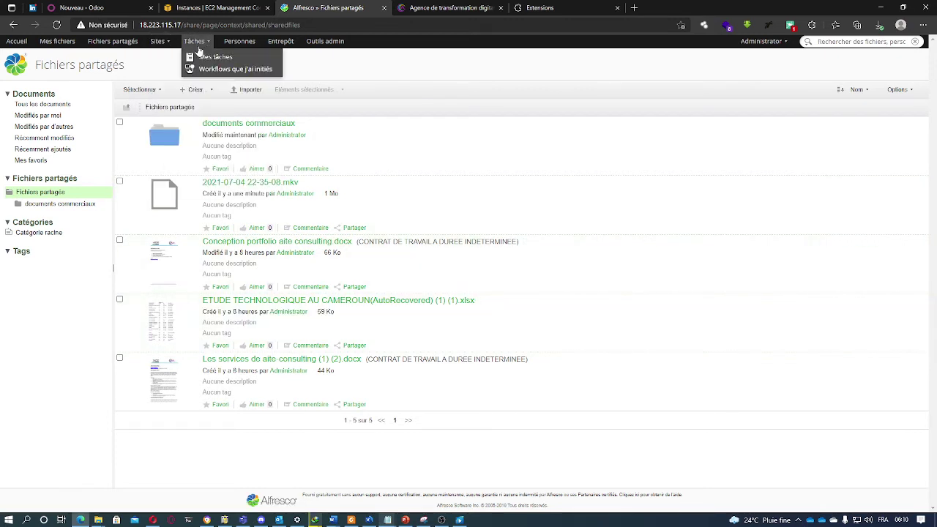
pyautogui.click(161, 42)
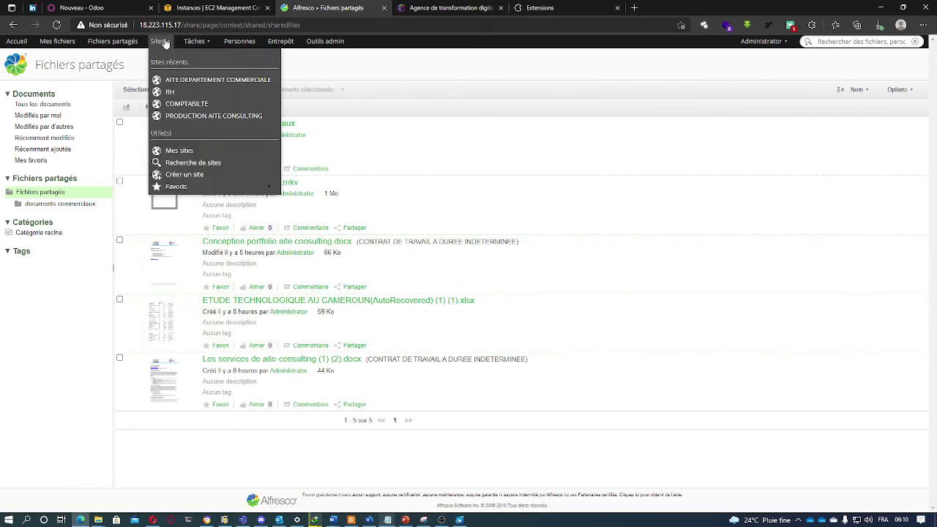
pyautogui.click(227, 81)
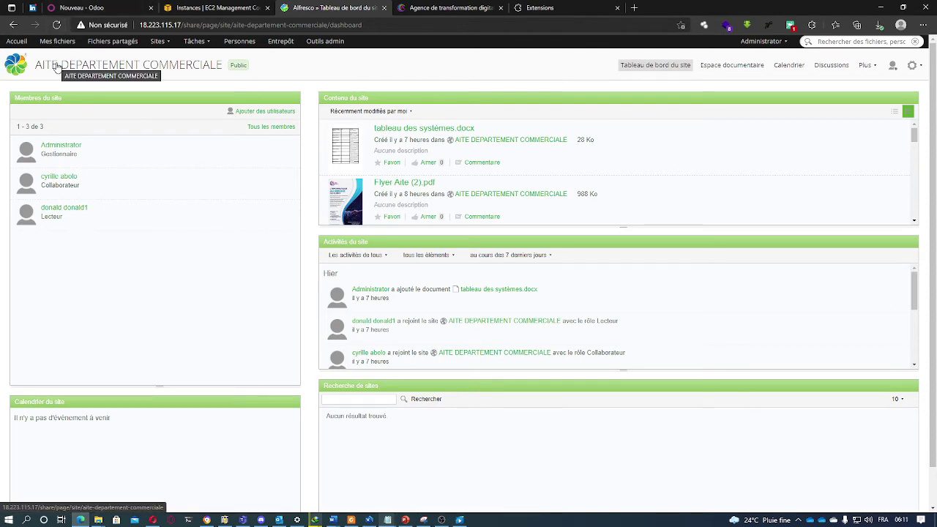
pyautogui.moveTo(222, 68)
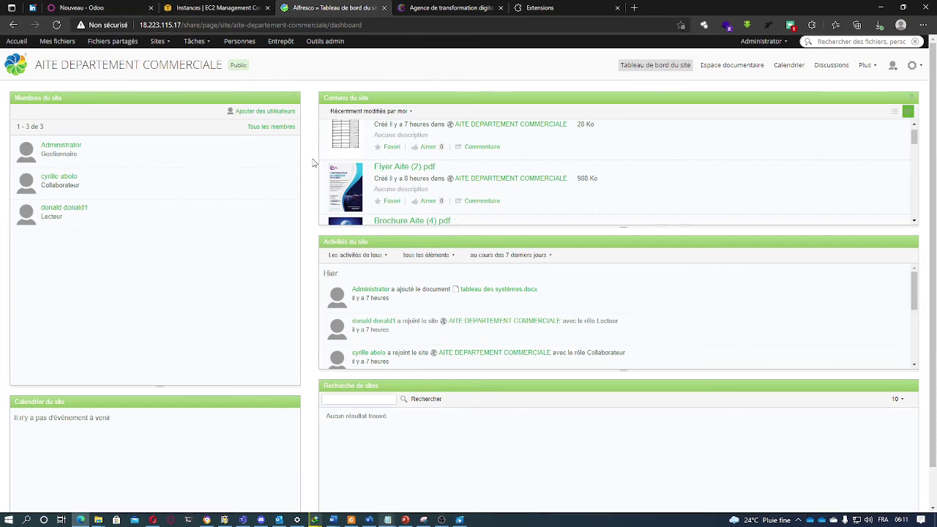
pyautogui.scroll(1, 804, 168)
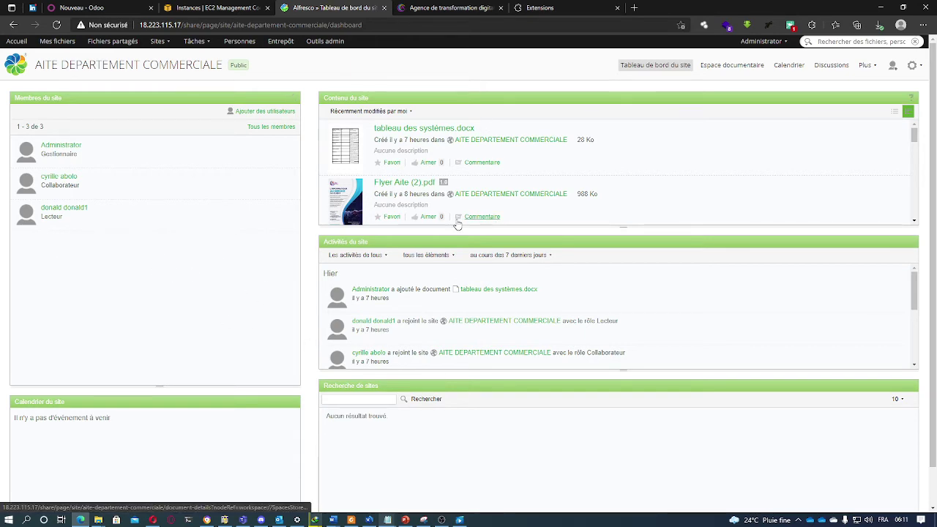
pyautogui.scroll(-1, 446, 260)
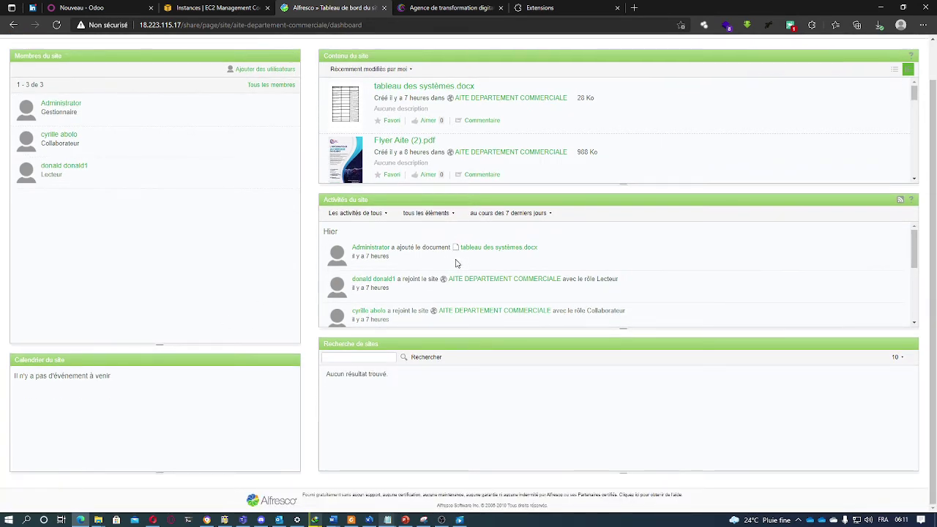
pyautogui.scroll(1, 456, 263)
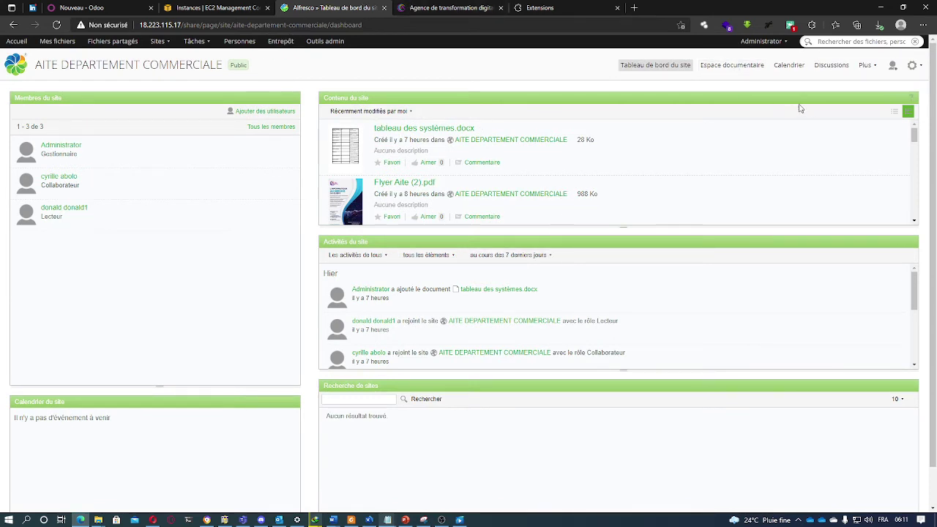
# Look through the site's document library and its DOCUMENT CLIENT folder, and return to the library's root.
pyautogui.click(730, 64)
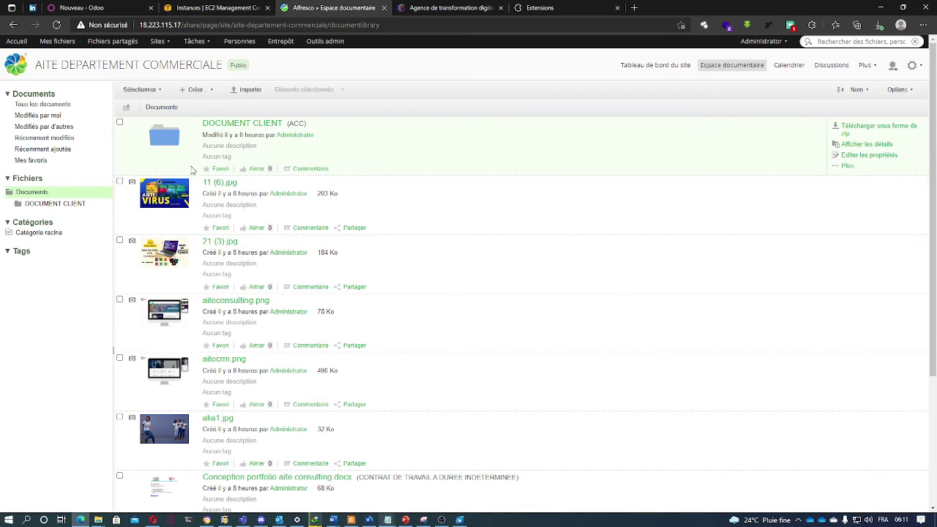
pyautogui.scroll(-1, 160, 238)
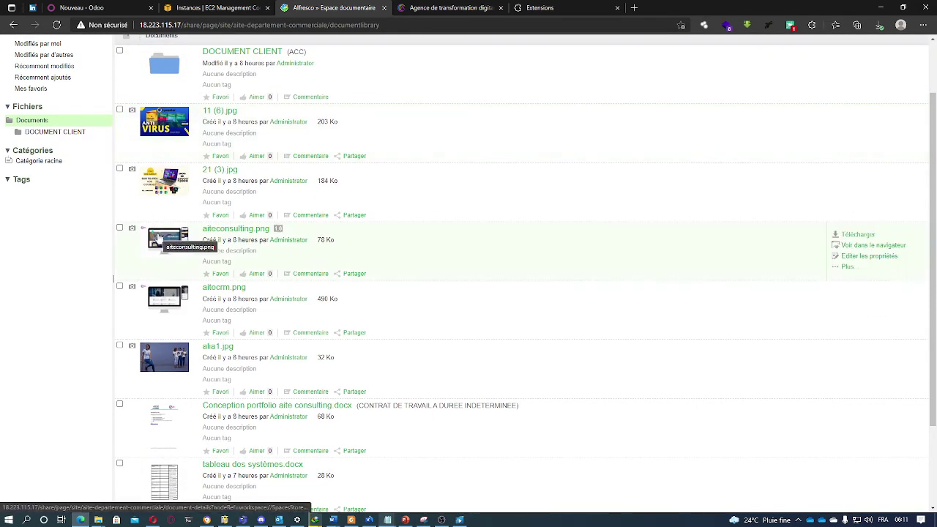
pyautogui.scroll(1, 159, 238)
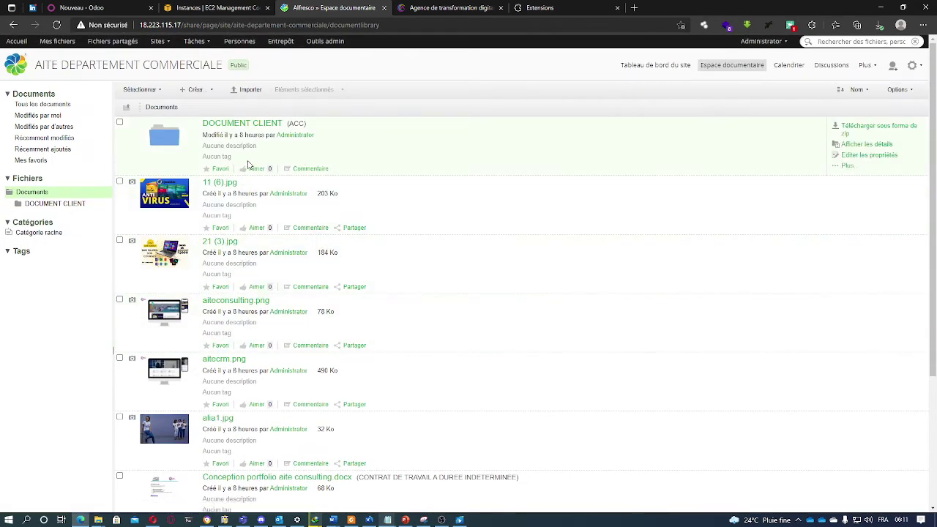
pyautogui.scroll(-2, 248, 164)
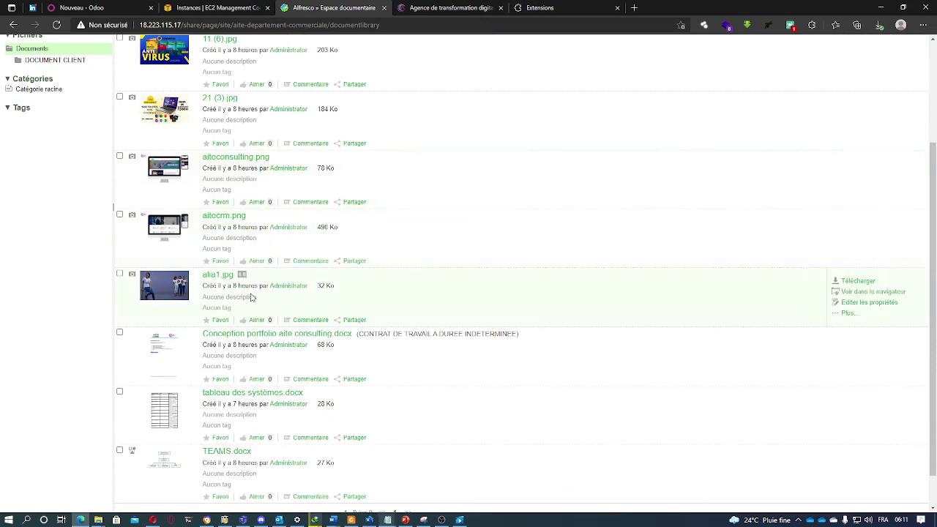
pyautogui.scroll(2, 226, 298)
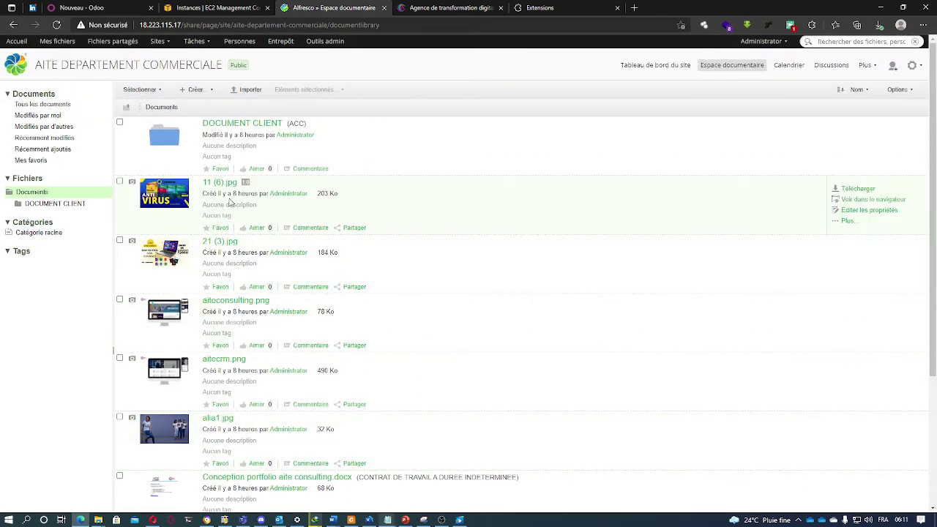
pyautogui.click(236, 127)
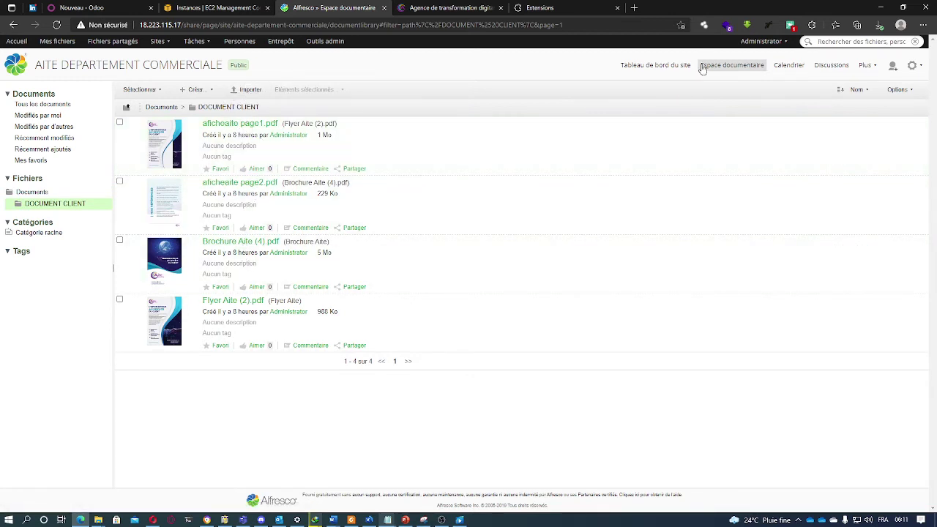
pyautogui.click(742, 65)
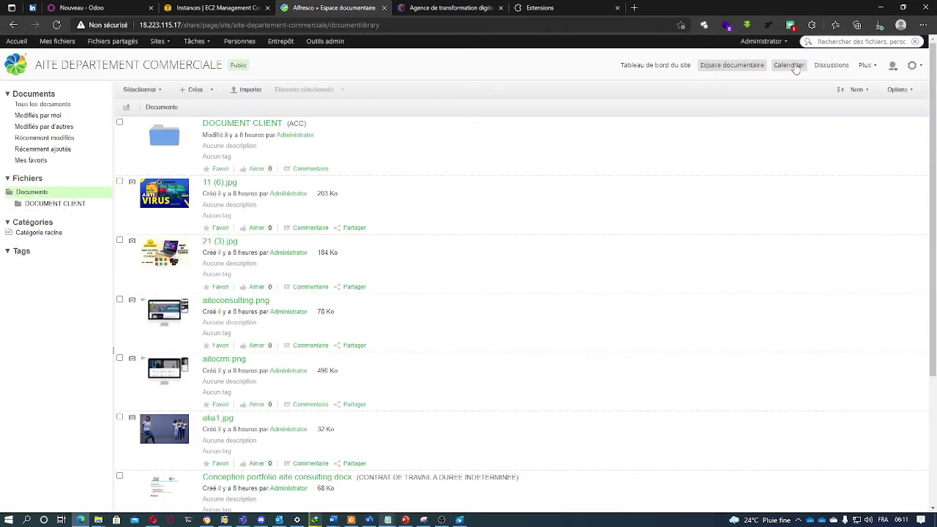
# Open the AITE DEPARTEMENT COMMERCIALE site's calendar and look through its month view.
pyautogui.click(794, 67)
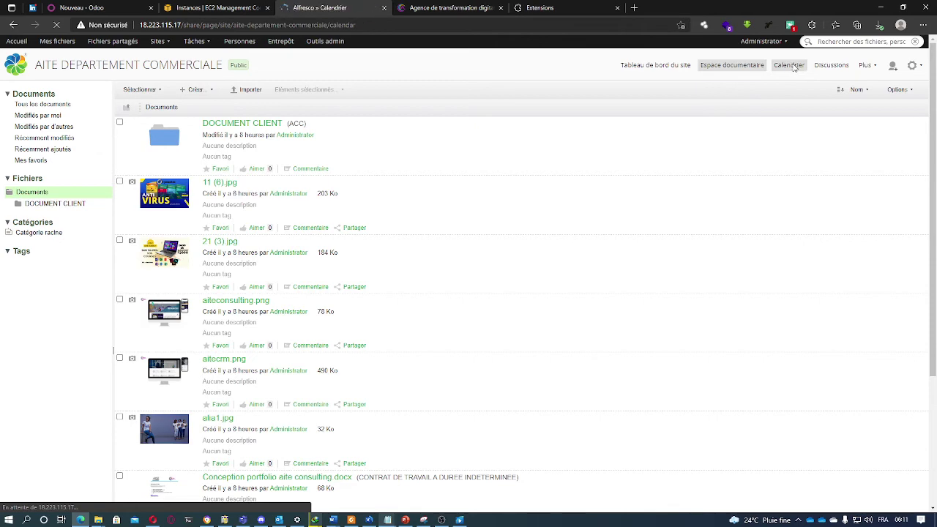
pyautogui.scroll(-3, 564, 245)
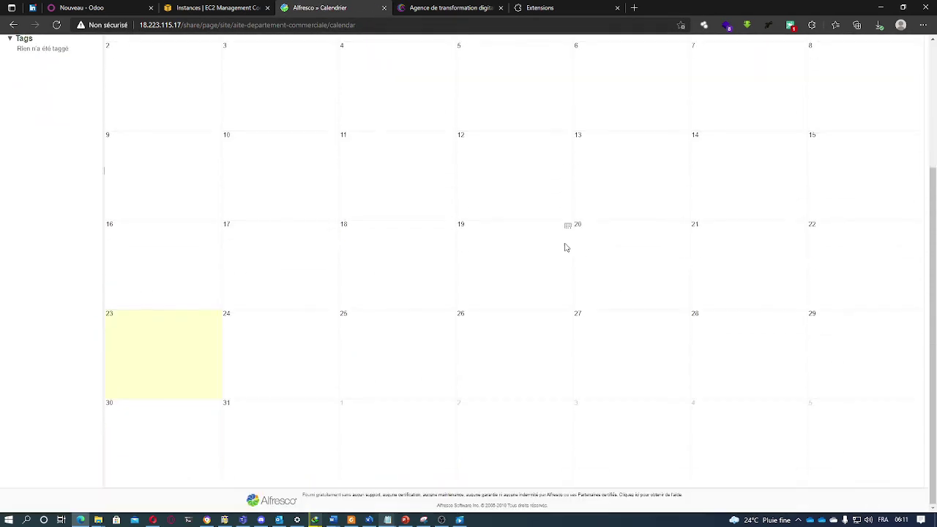
pyautogui.scroll(2, 566, 246)
pyautogui.scroll(-2, 546, 256)
pyautogui.scroll(3, 172, 357)
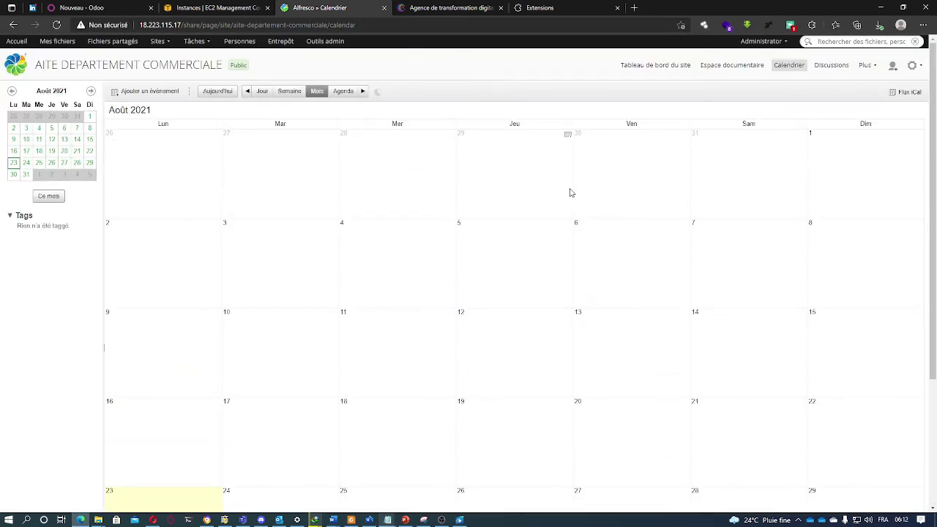
# View the site's discussions page and open its wiki main page.
pyautogui.click(827, 64)
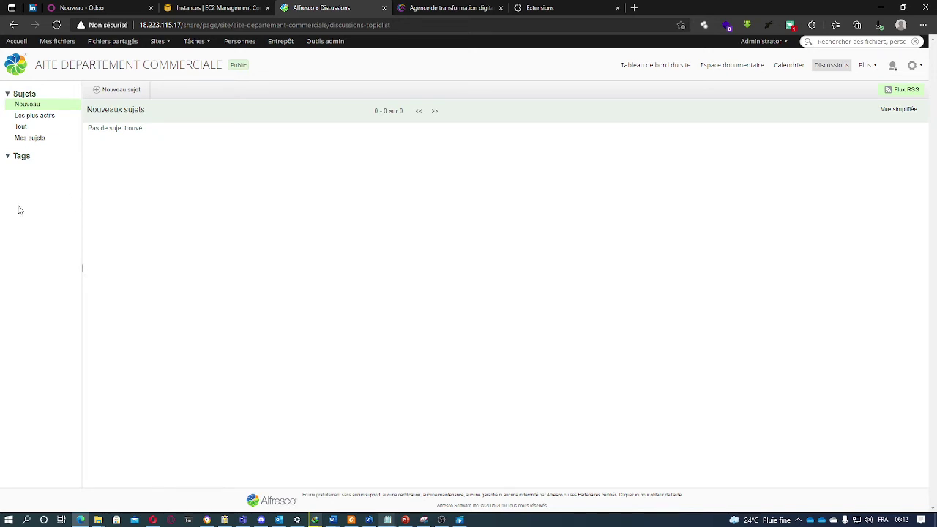
pyautogui.click(870, 66)
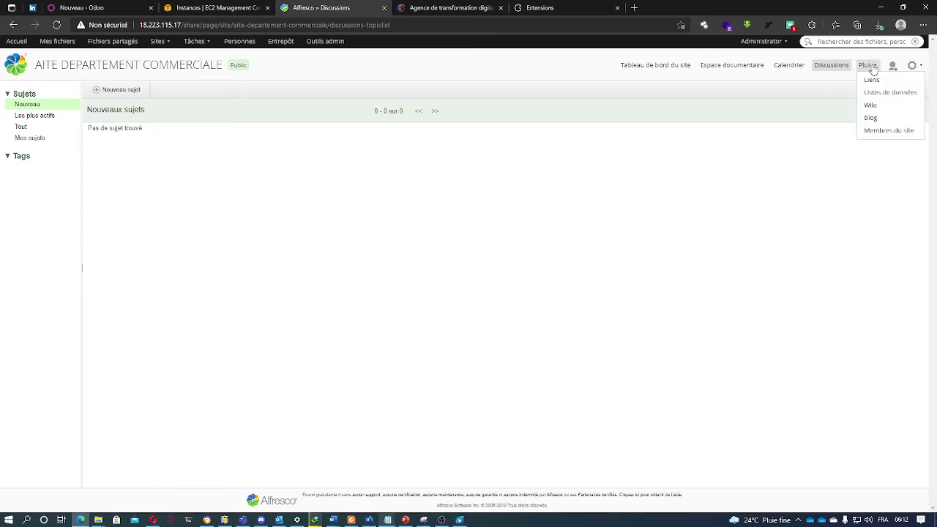
pyautogui.click(873, 105)
pyautogui.click(450, 7)
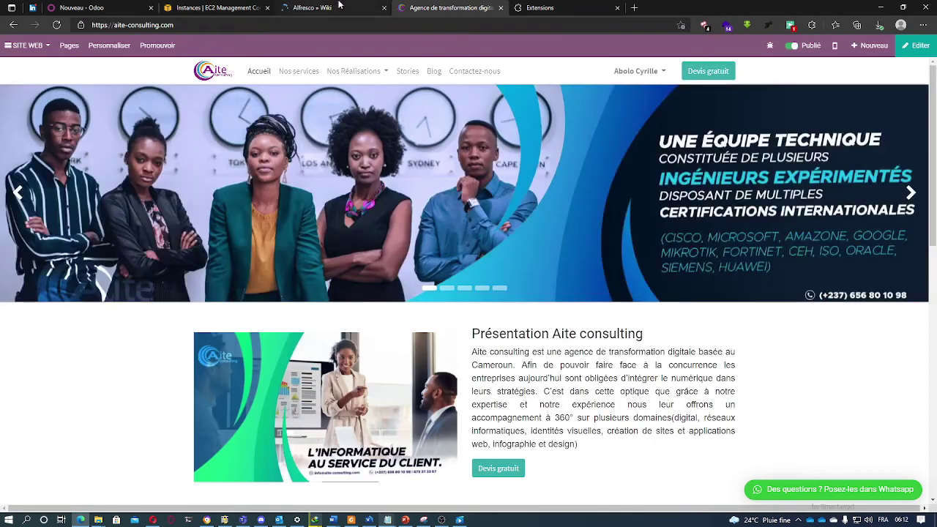
pyautogui.click(336, 8)
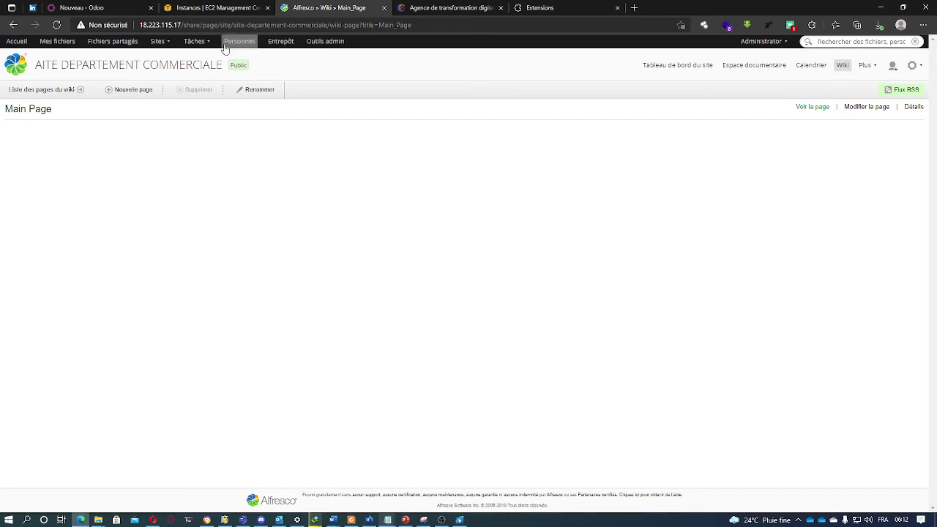
# Return to the AITE DEPARTEMENT COMMERCIALE dashboard and review the files in the site's document library again.
pyautogui.click(169, 43)
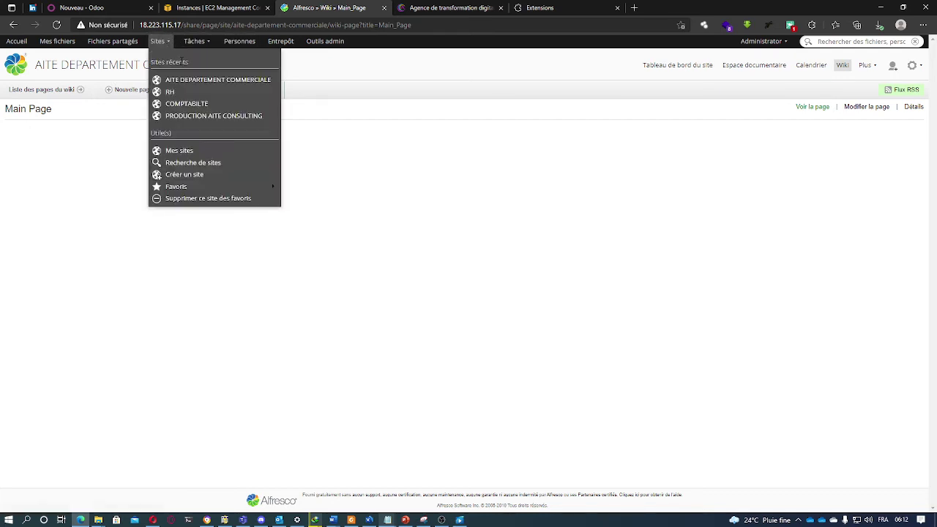
pyautogui.click(189, 79)
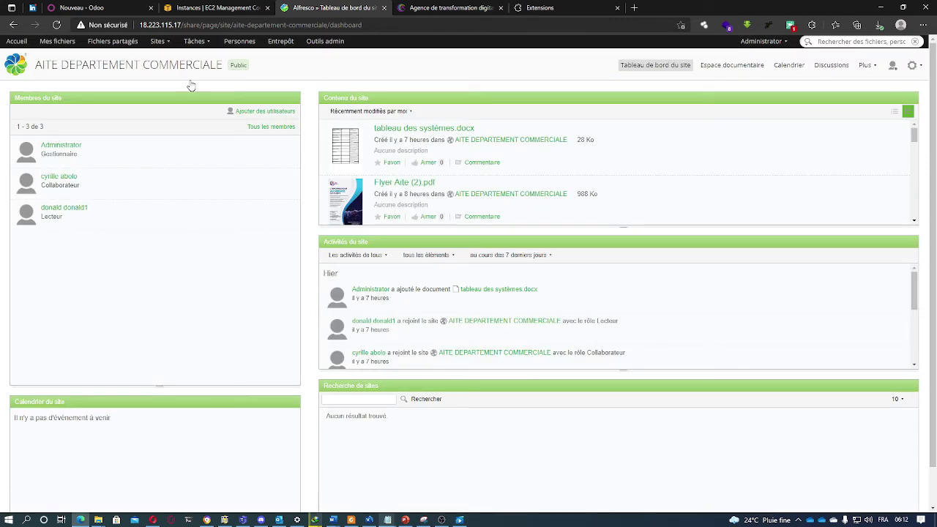
pyautogui.click(749, 67)
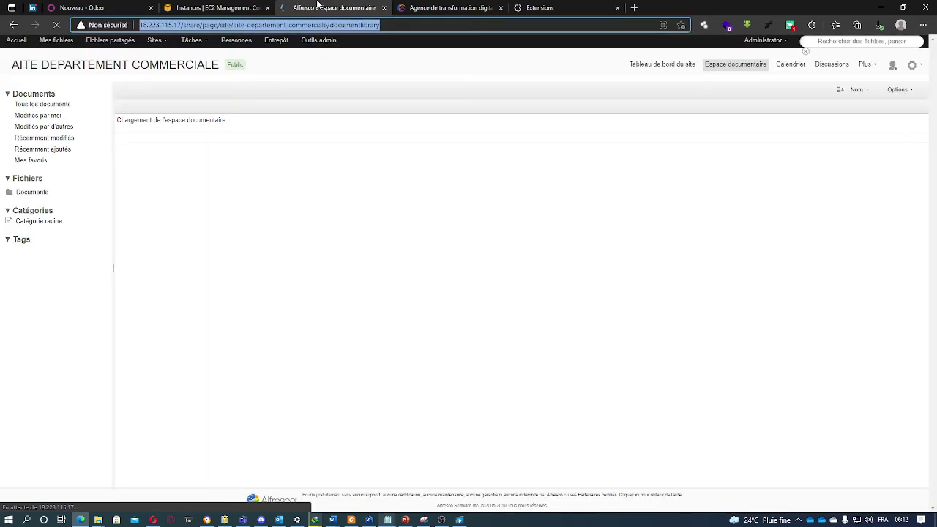
pyautogui.scroll(-2, 251, 249)
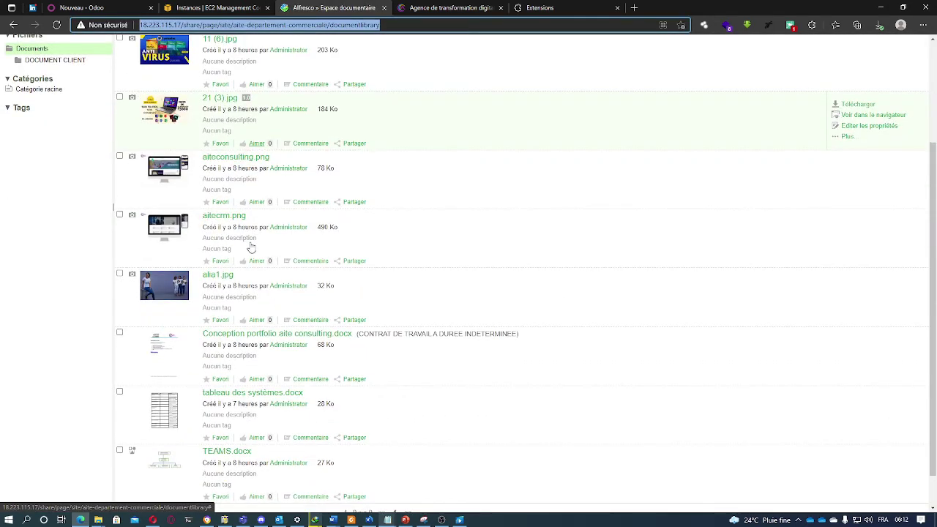
pyautogui.scroll(-1, 252, 263)
pyautogui.scroll(3, 293, 352)
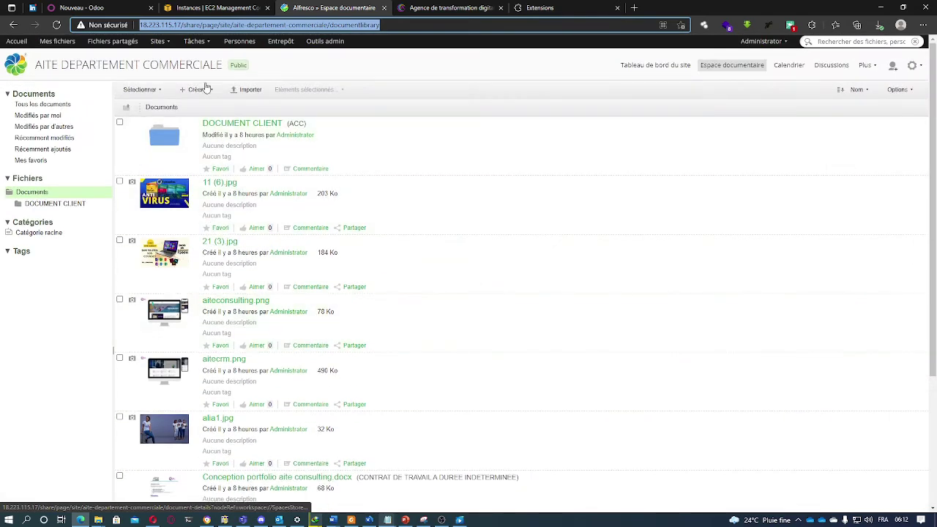
pyautogui.click(209, 46)
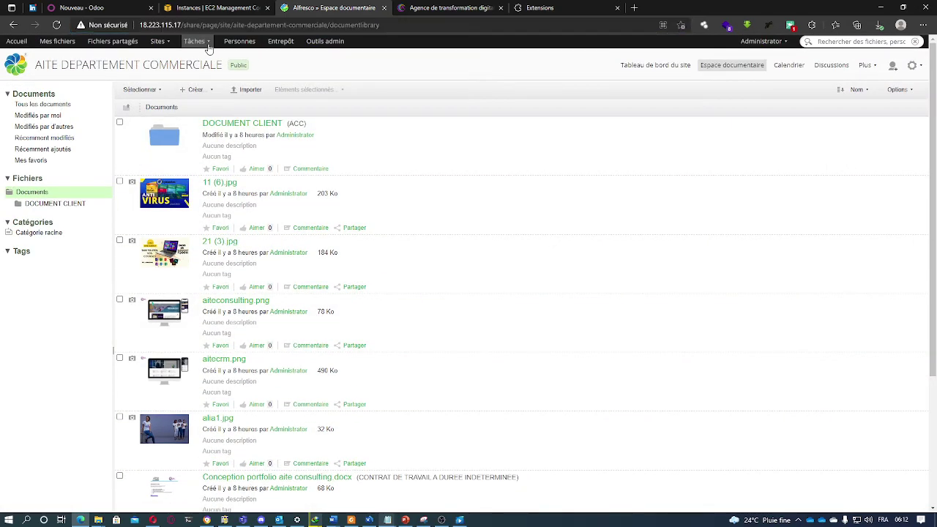
# Open the personal tasks page and view the list of active tasks.
pyautogui.click(213, 58)
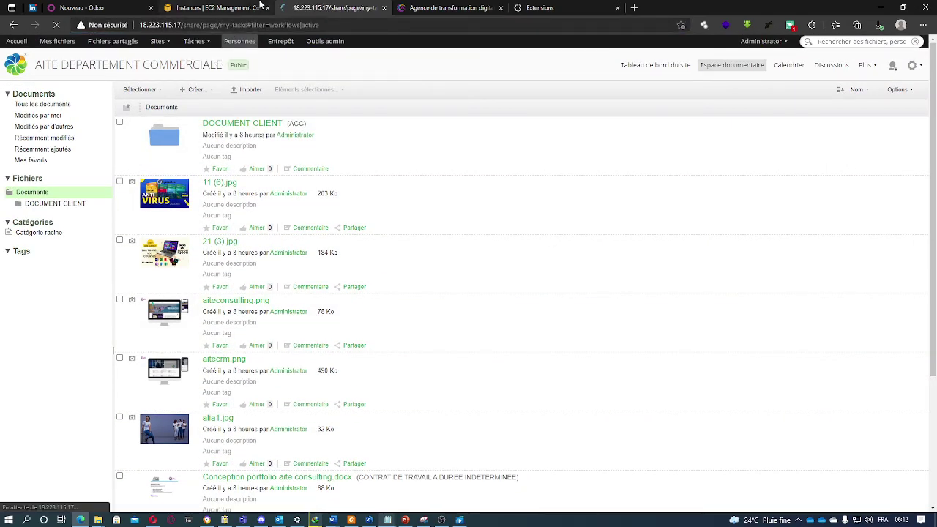
pyautogui.click(259, 7)
pyautogui.click(322, 7)
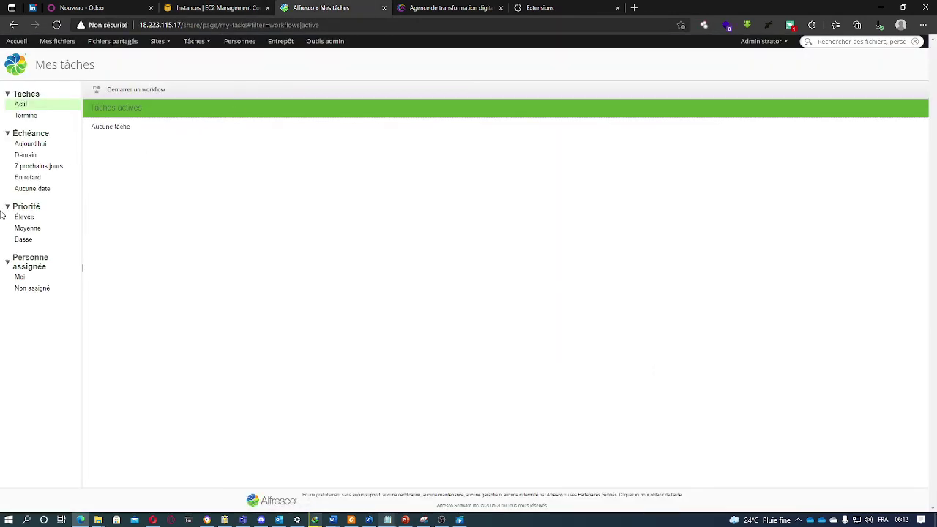
# Open the list of self-initiated workflows, switching briefly to PowerPoint to consult the PLAN DE LA DEMO slide about the GED.
pyautogui.click(195, 41)
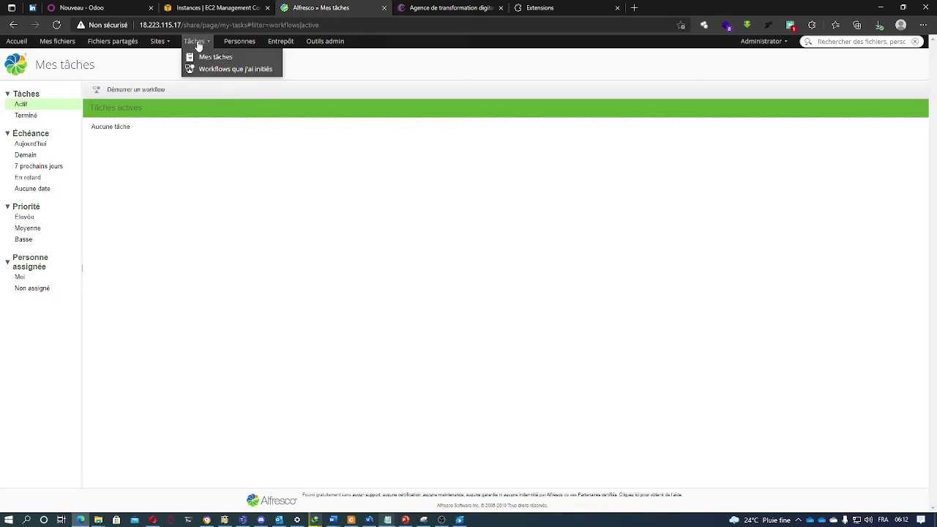
pyautogui.click(202, 68)
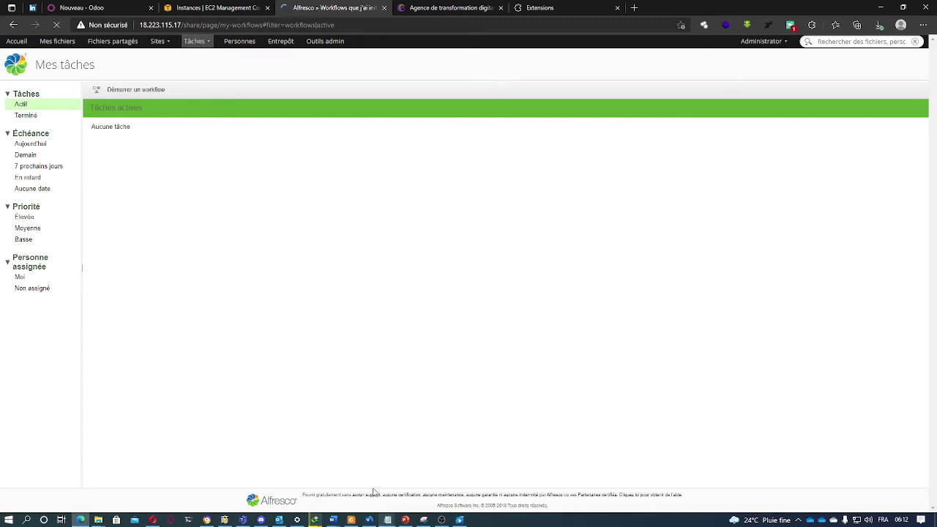
pyautogui.click(405, 520)
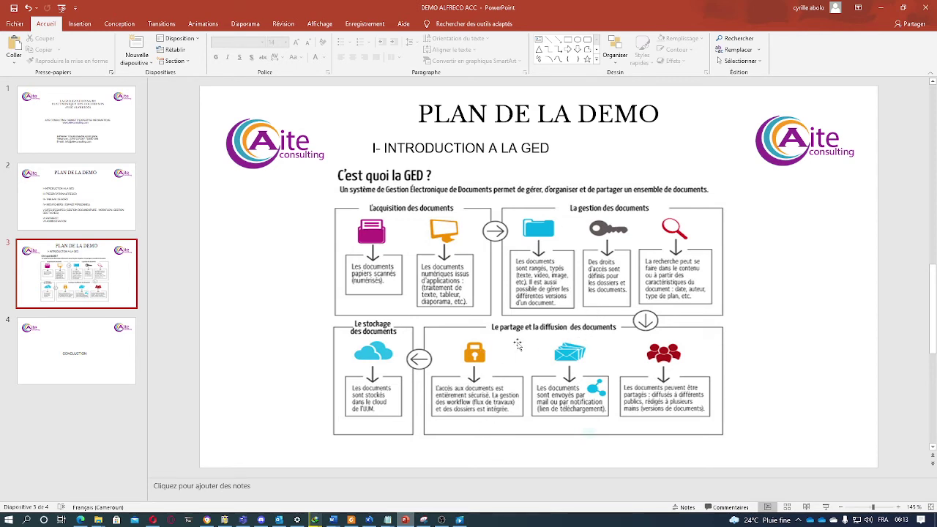
pyautogui.click(881, 7)
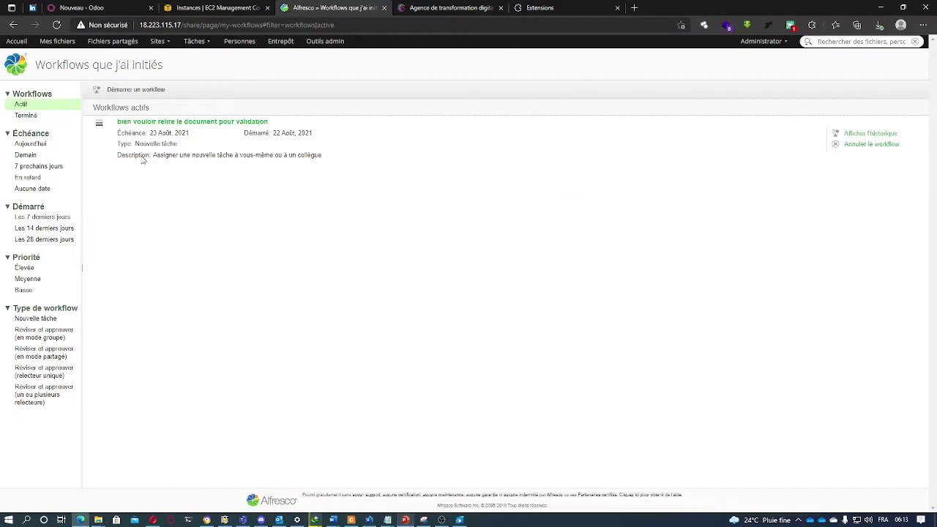
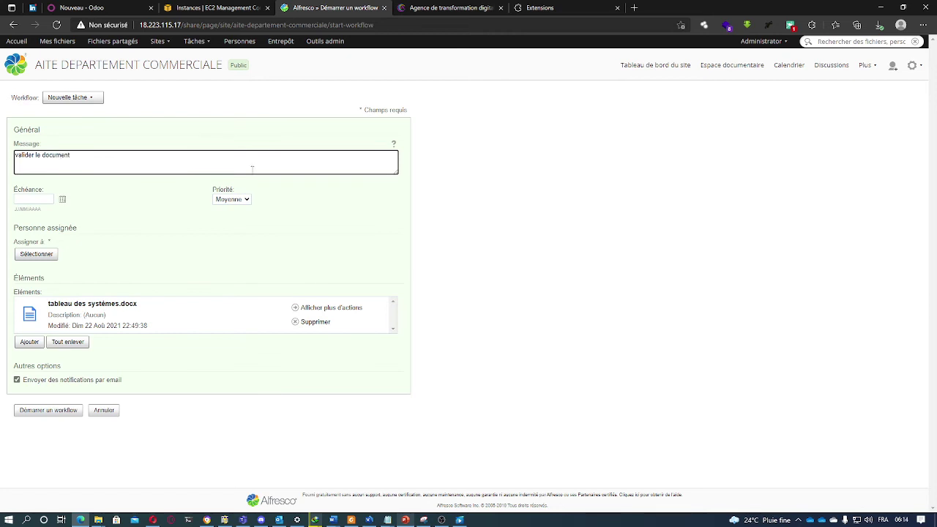
# Search for the colleague by first name and assign the Nouvelle tâche workflow for tableau des systèmes.docx to them.
pyautogui.click(33, 254)
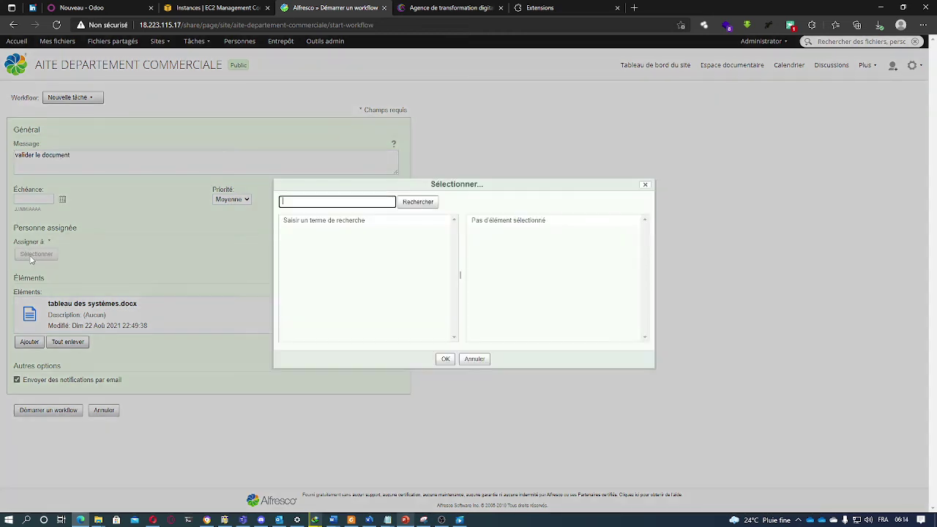
pyautogui.write('cyril')
pyautogui.click(308, 235)
pyautogui.click(425, 202)
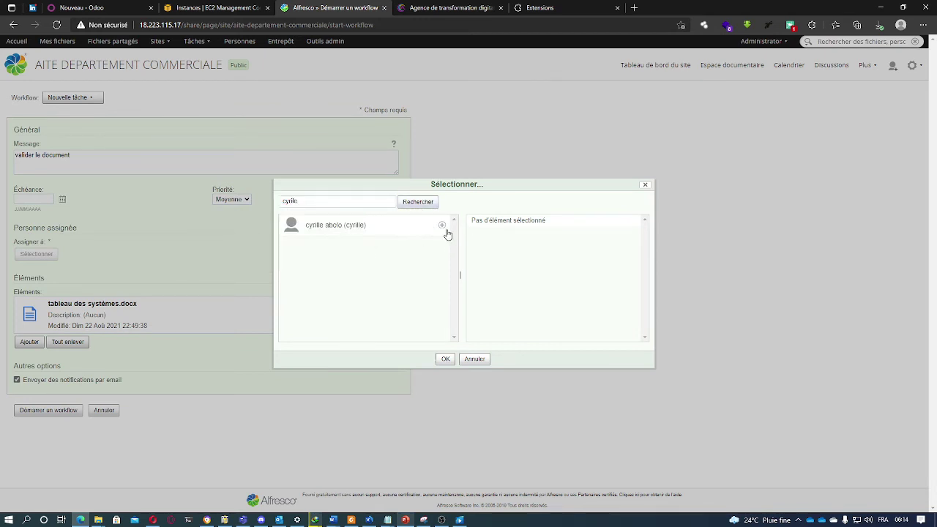
pyautogui.click(441, 225)
pyautogui.click(445, 359)
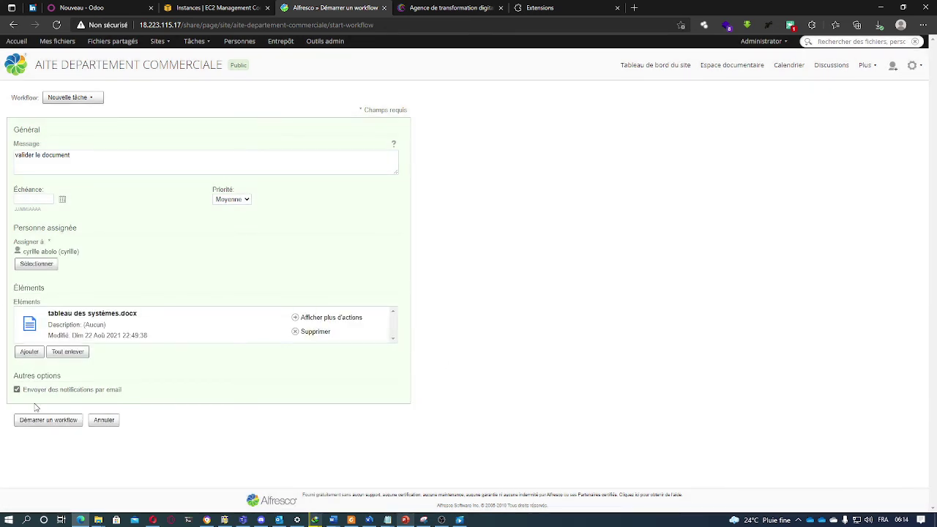
# Set the task's due date to 24/08/2021 and start the workflow.
pyautogui.click(63, 200)
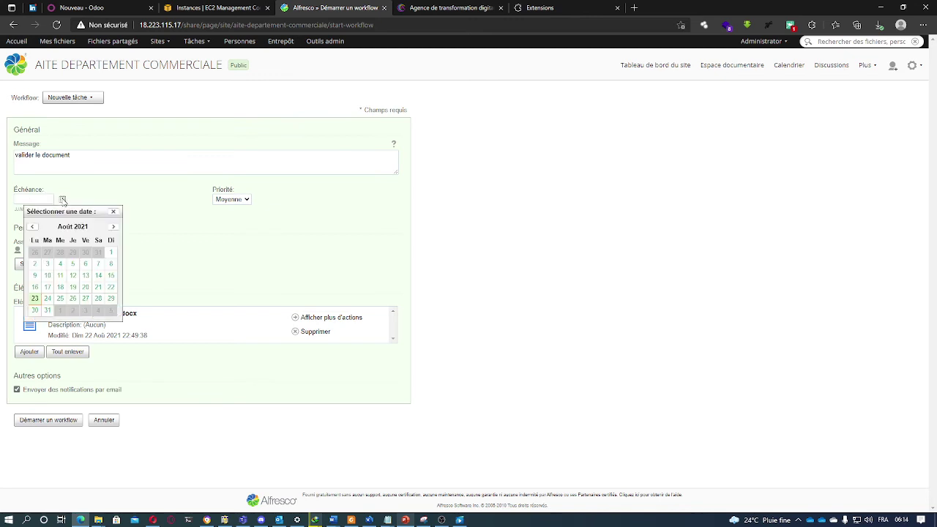
pyautogui.click(47, 299)
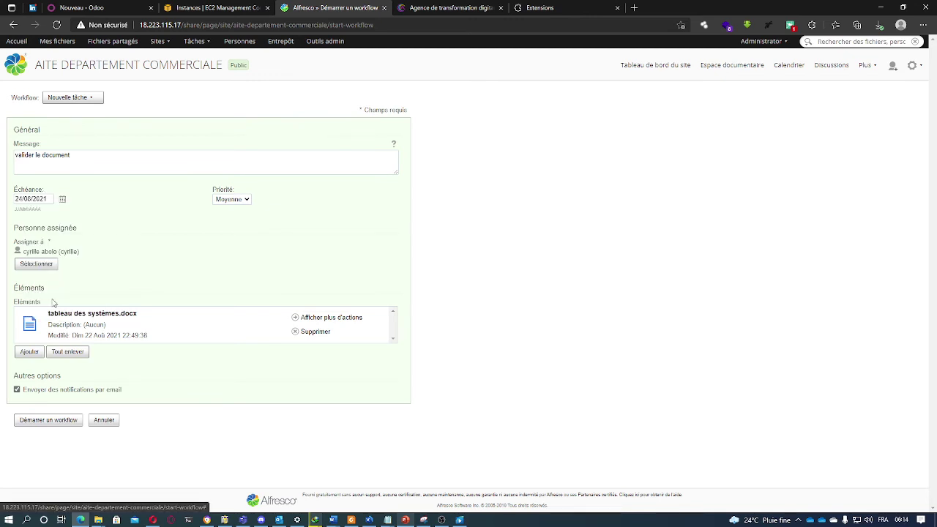
pyautogui.click(41, 425)
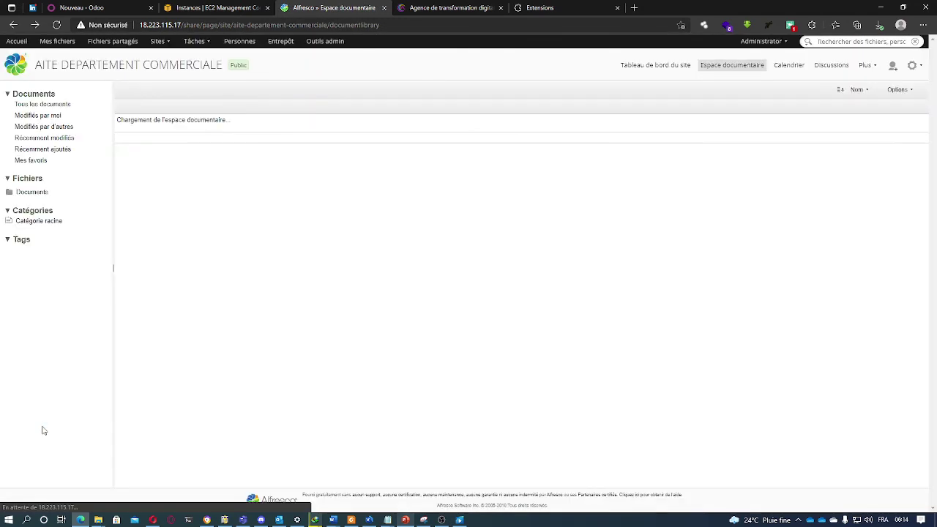
# Return to the list of self-initiated workflows and check the entry "valider le document".
pyautogui.click(194, 41)
pyautogui.click(207, 69)
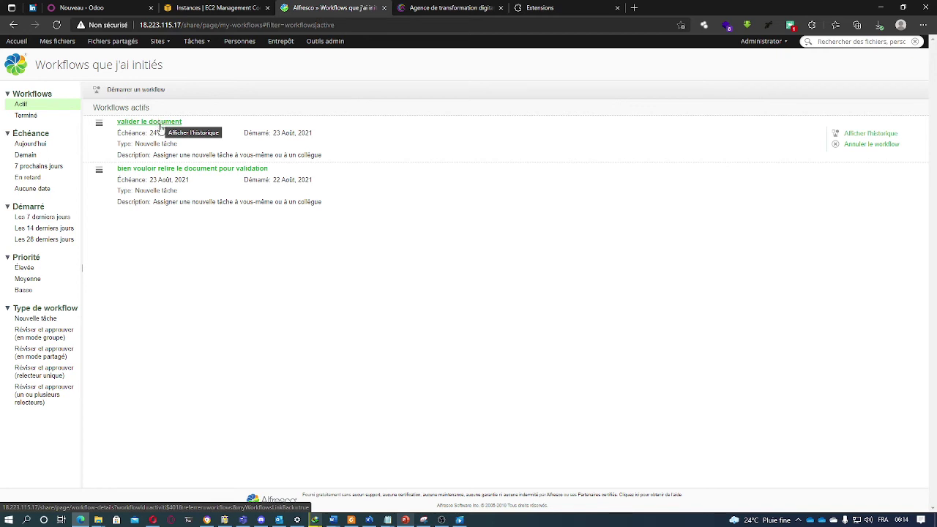
pyautogui.click(213, 7)
pyautogui.click(290, 6)
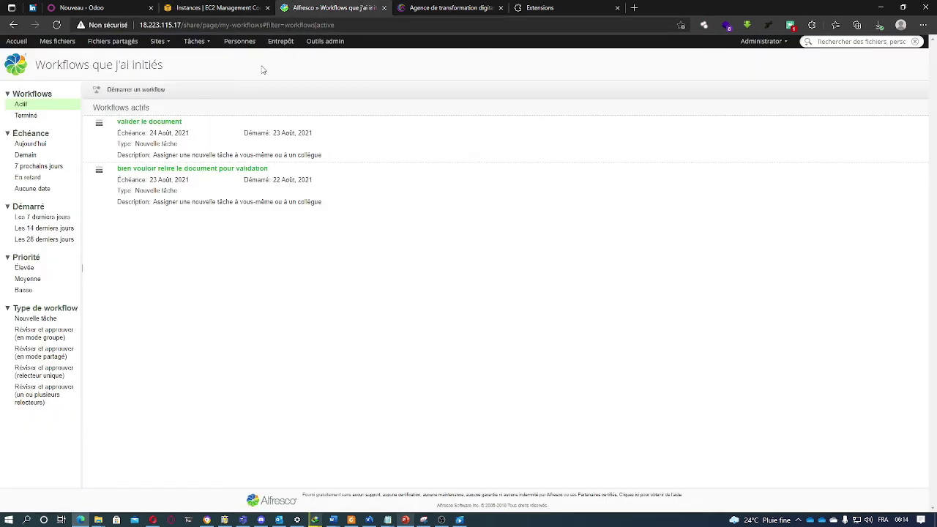
# View the people search page and browse the repository's AITE CONSULTING folder.
pyautogui.click(242, 44)
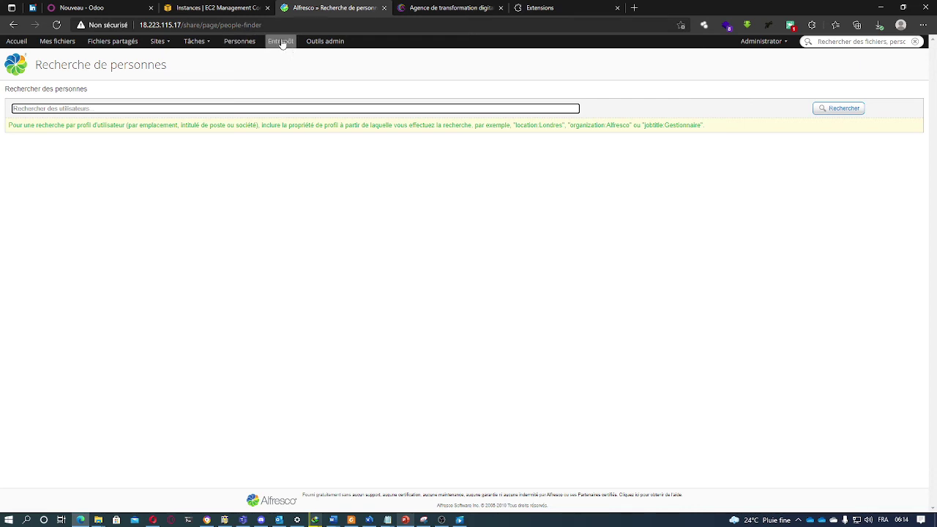
pyautogui.click(282, 43)
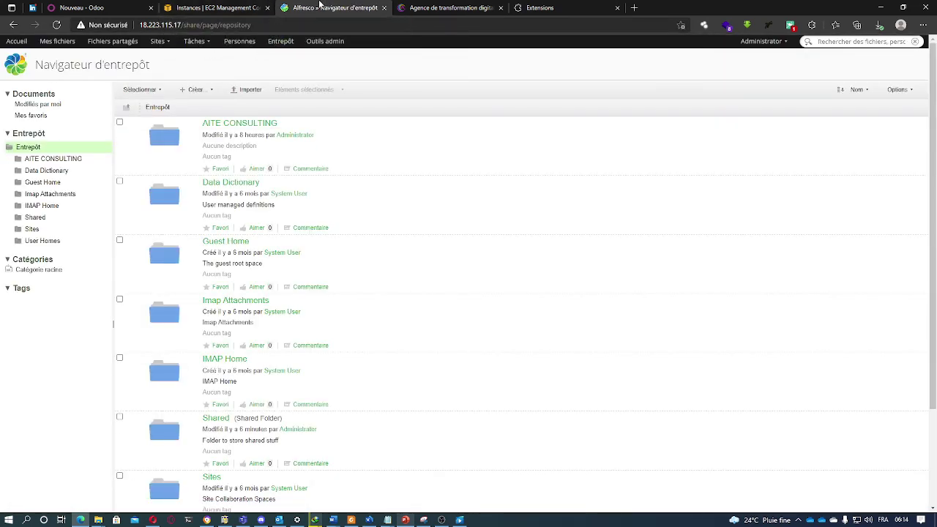
pyautogui.click(245, 125)
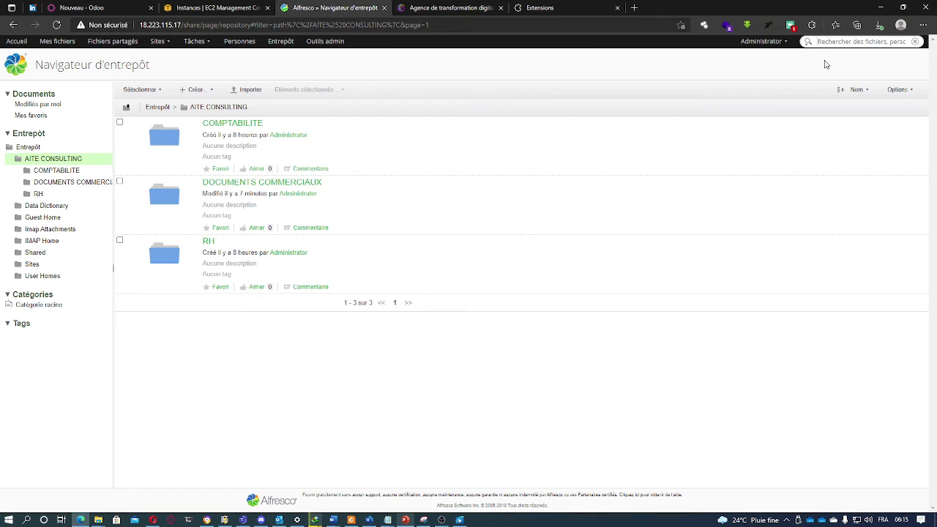
# Search the repository for "flyer", and search for "fly" with the site search on the AITE DEPARTEMENT COMMERCIALE dashboard.
pyautogui.press('Tab')
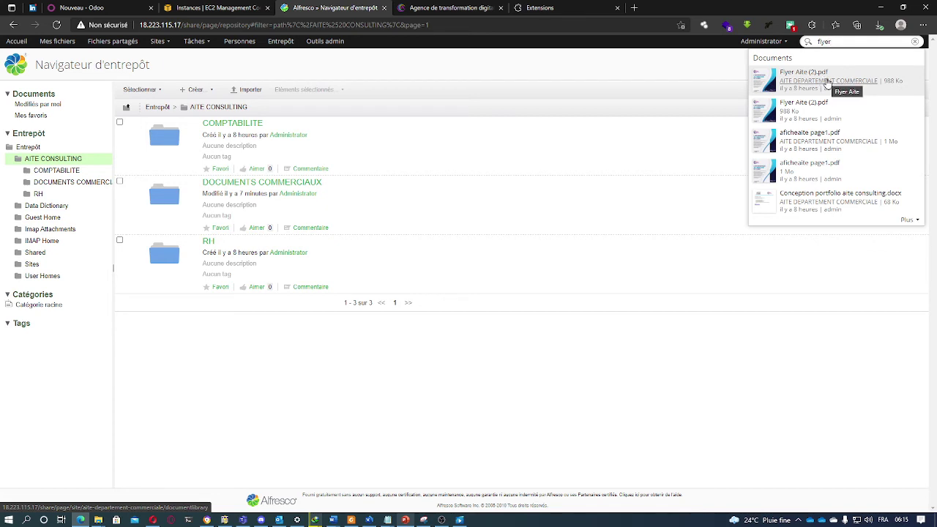
pyautogui.click(158, 41)
pyautogui.click(215, 80)
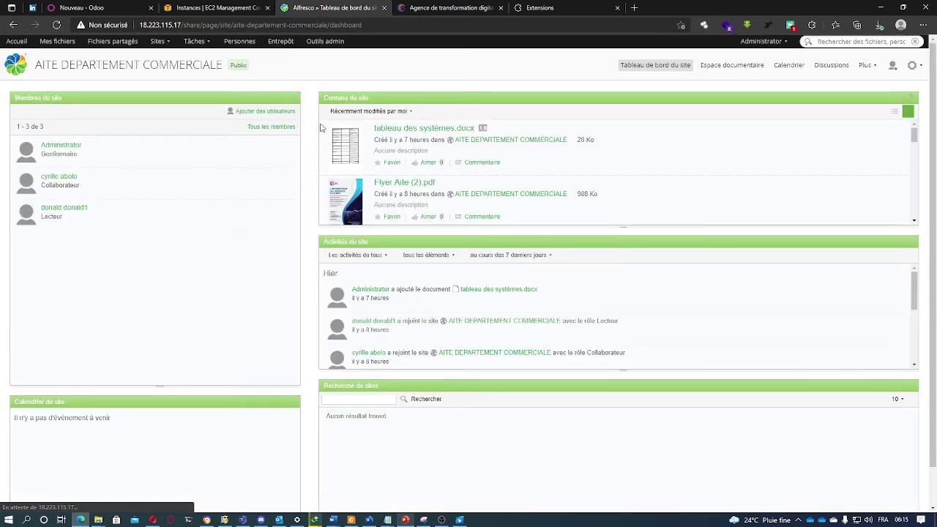
pyautogui.click(336, 399)
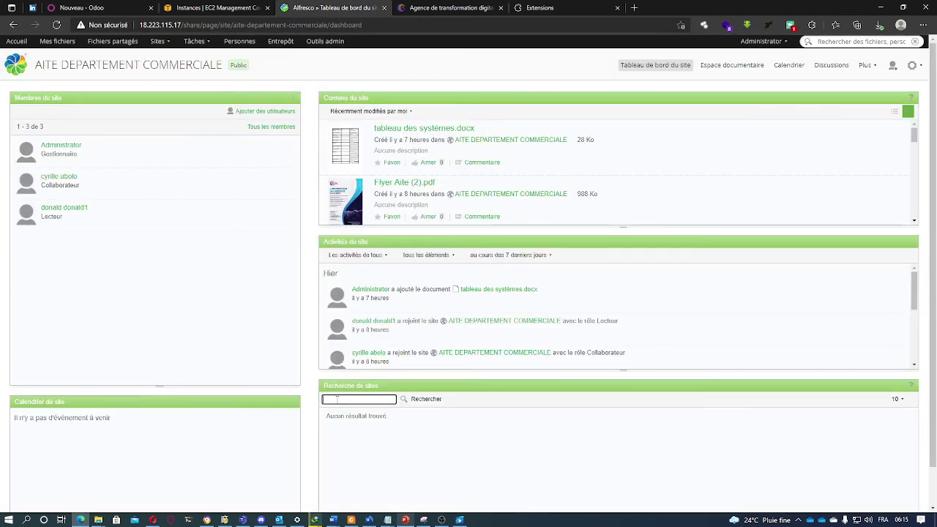
pyautogui.write('fl')
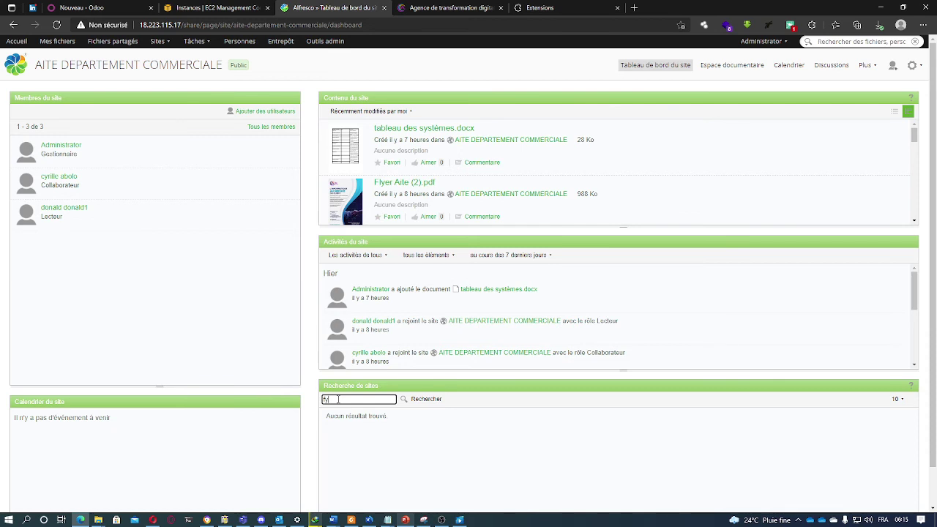
pyautogui.write('yer')
pyautogui.press('Return')
pyautogui.press('Return')
pyautogui.scroll(-1, 373, 402)
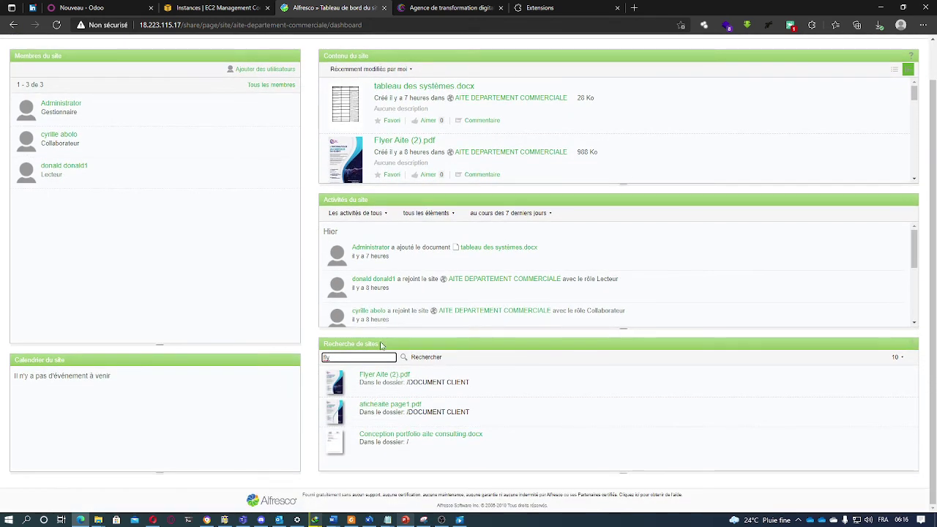
pyautogui.scroll(1, 410, 374)
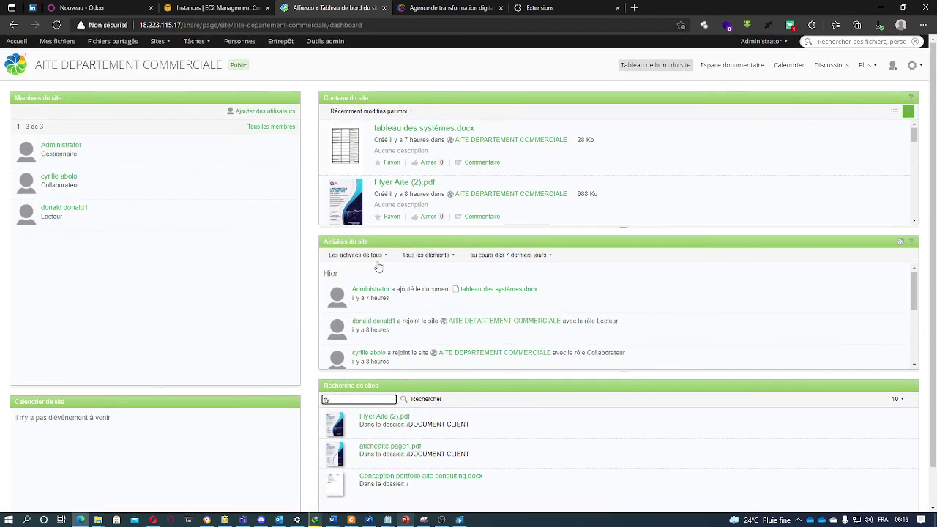
# Open the purchase order PDF's details from AITE CONSULTING > DOCUMENTS COMMERCIAUX in the personal files.
pyautogui.click(46, 42)
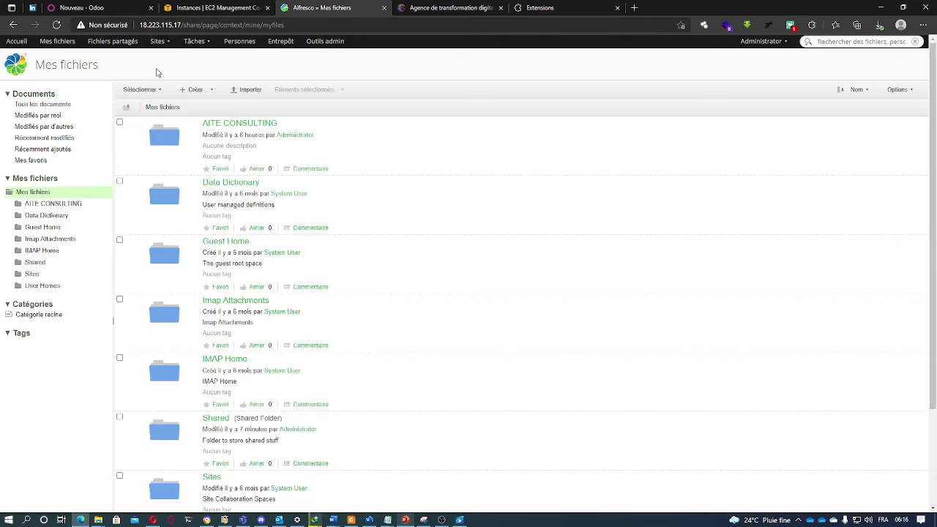
pyautogui.click(237, 125)
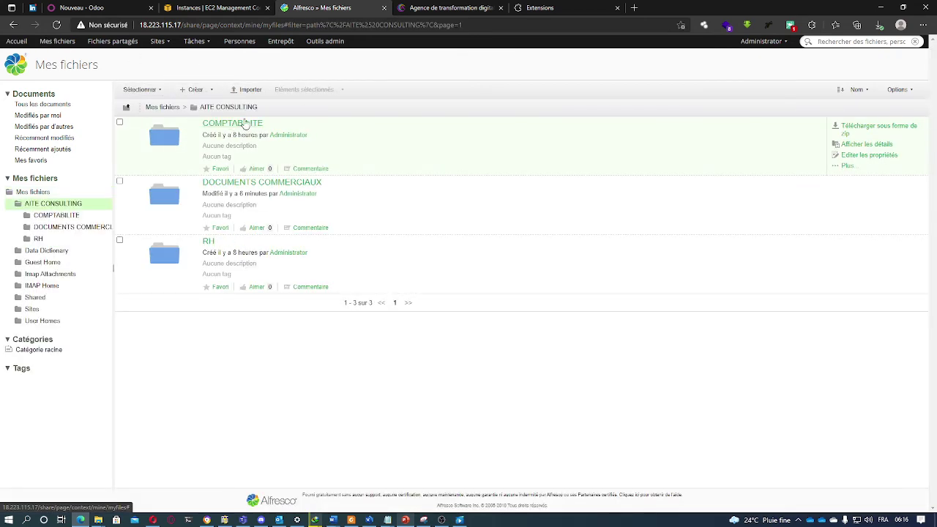
pyautogui.click(254, 182)
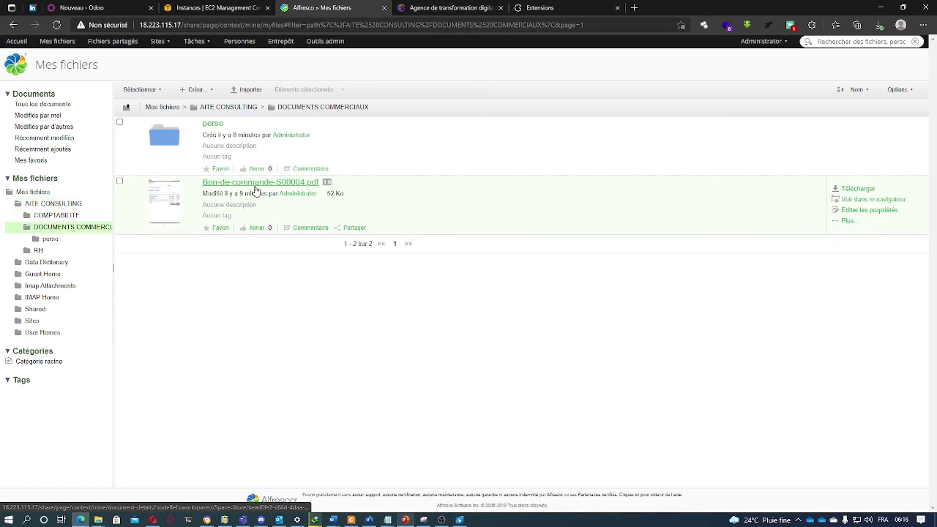
pyautogui.click(253, 183)
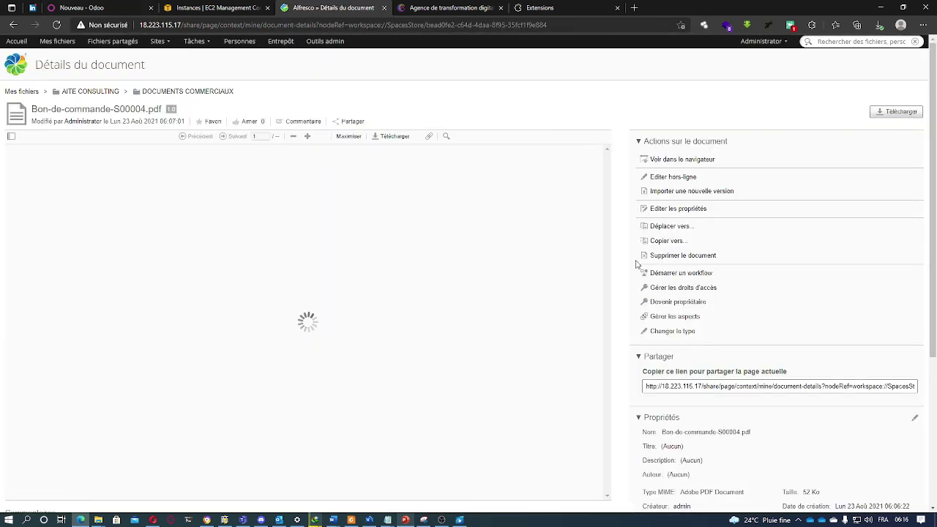
# Cancel the Internet Download Manager download of the PDF and dismiss its exception dialog.
pyautogui.scroll(-1, 659, 293)
pyautogui.click(525, 304)
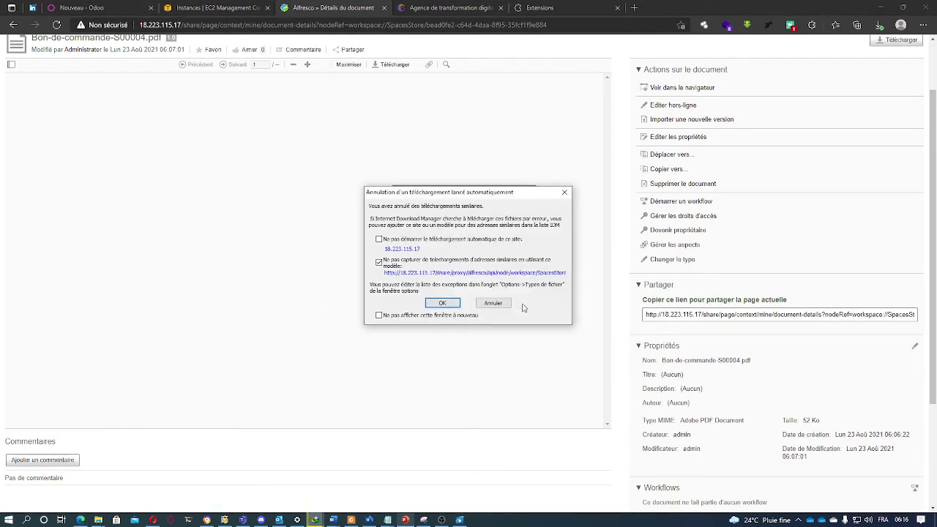
pyautogui.click(488, 302)
# View the new-version upload form and the document's version history, and cancel without uploading a file.
pyautogui.scroll(1, 673, 271)
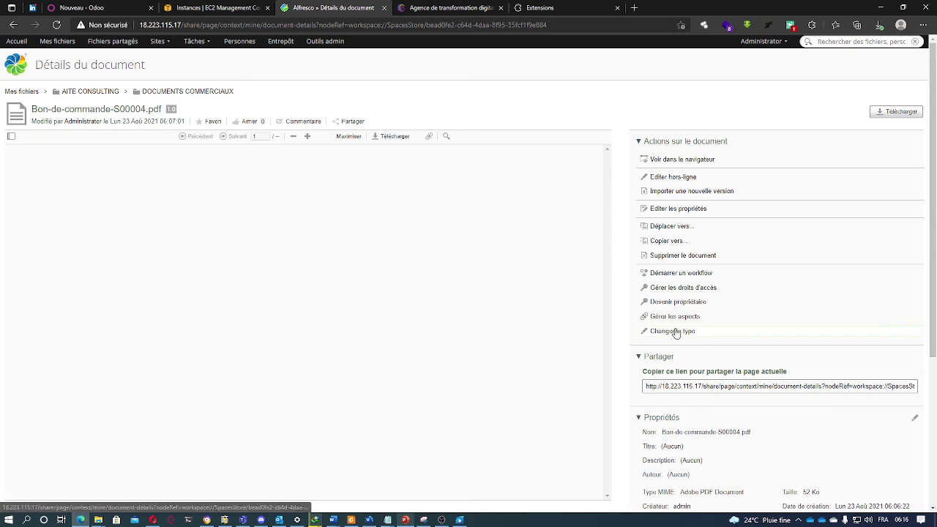
pyautogui.click(685, 192)
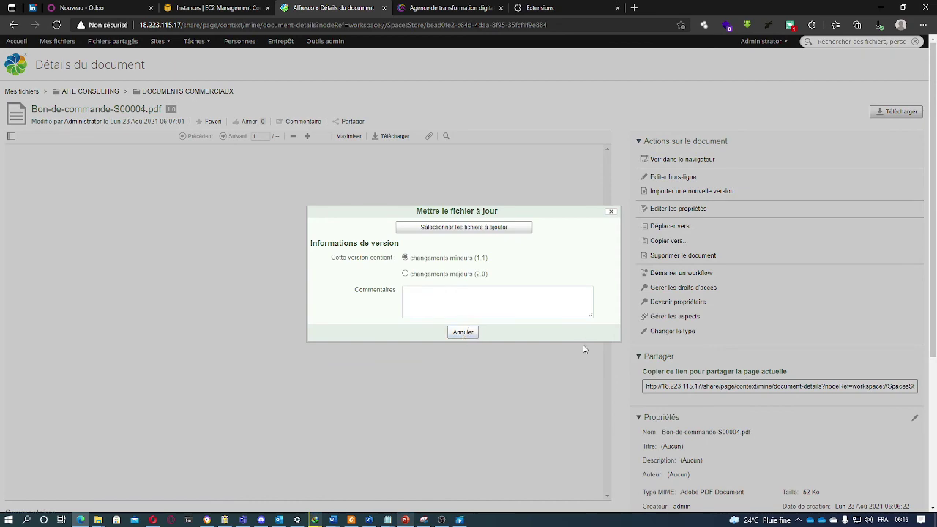
pyautogui.scroll(-5, 540, 389)
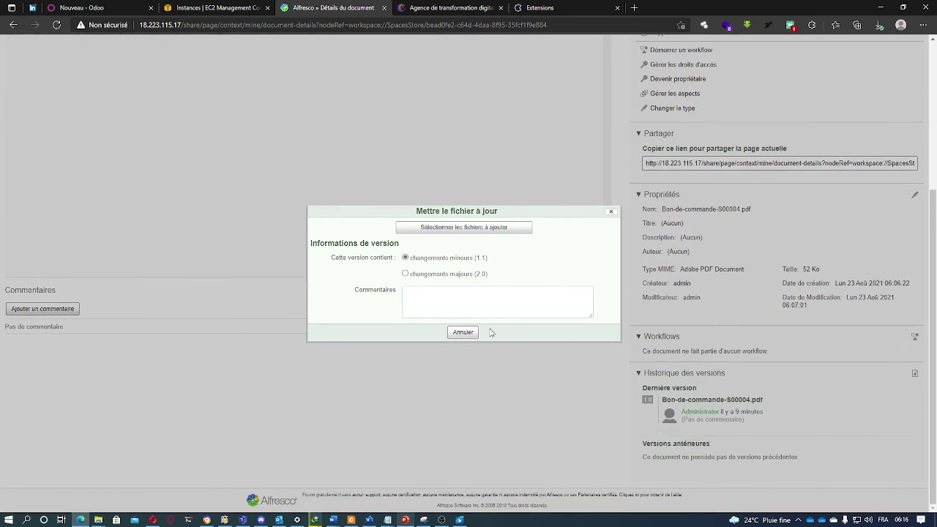
pyautogui.click(463, 332)
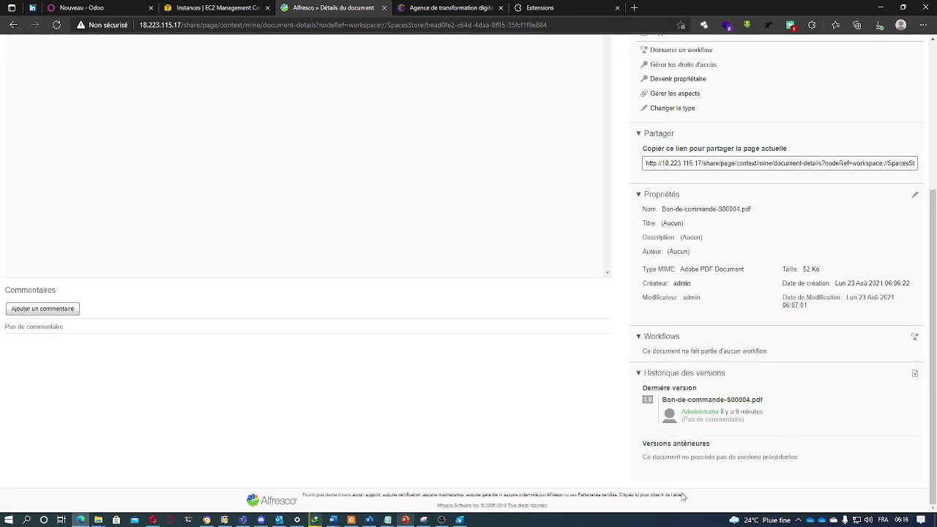
# Leave the document details and open the shared files list.
pyautogui.scroll(3, 682, 497)
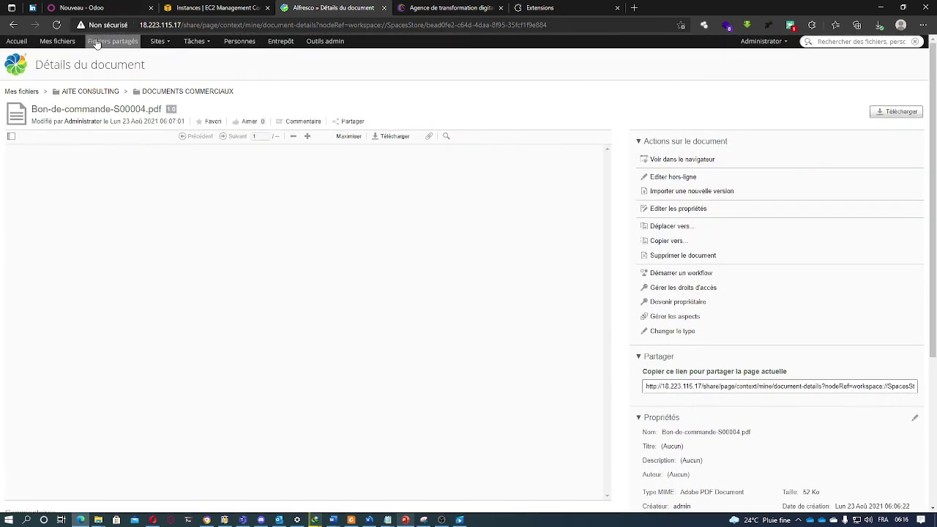
pyautogui.click(98, 43)
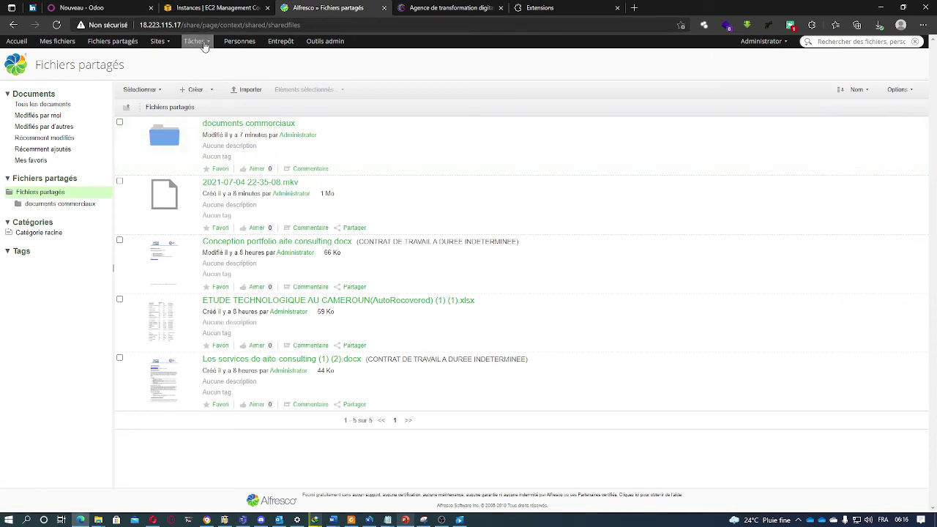
# Open the calendar of the AITE DEPARTEMENT COMMERCIALE site and look over the August 2021 month view.
pyautogui.click(158, 42)
pyautogui.click(177, 80)
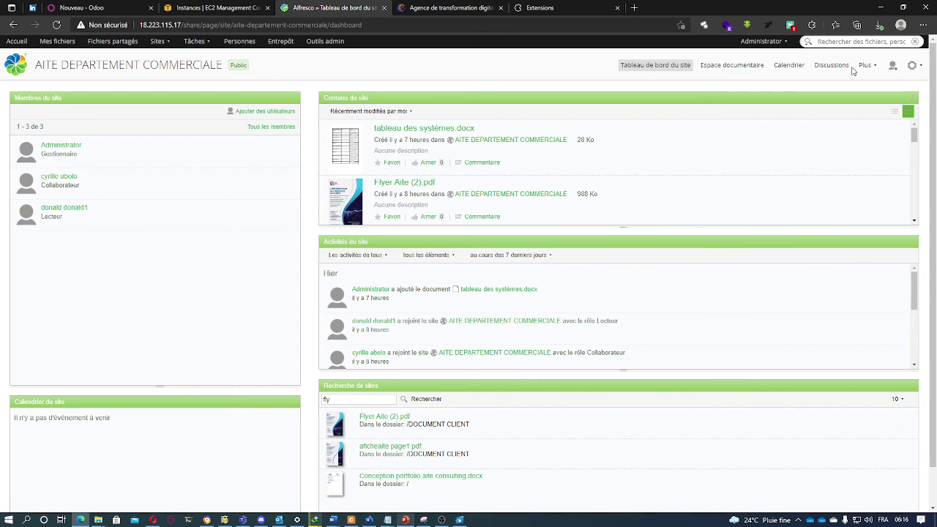
pyautogui.click(789, 66)
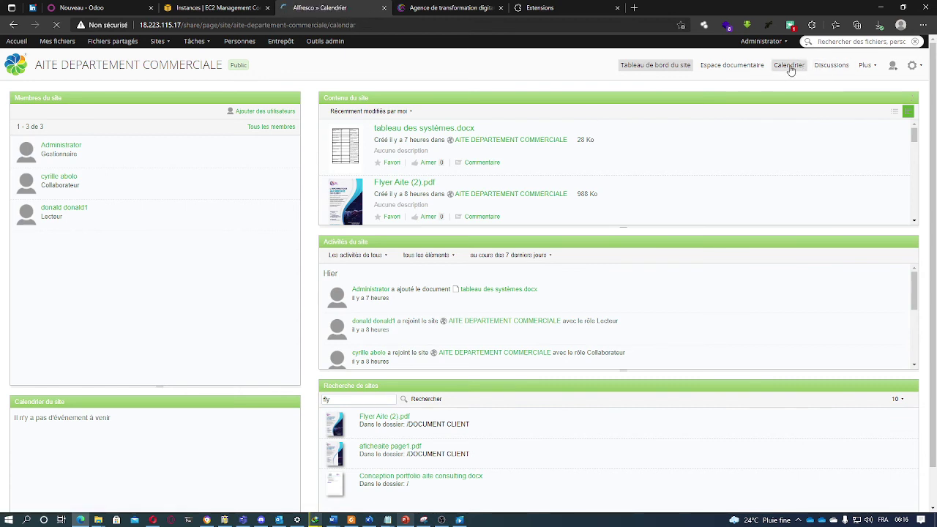
pyautogui.scroll(-3, 572, 268)
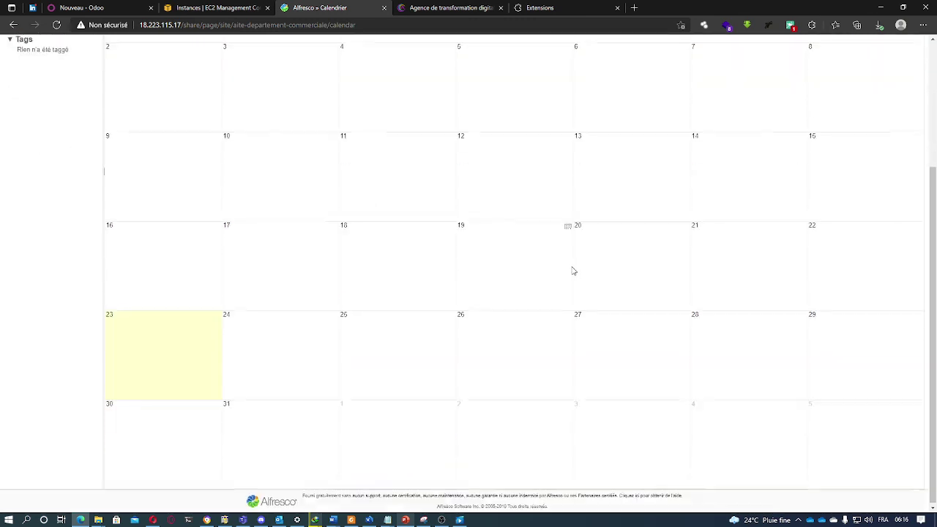
# View the new-event form for 17 August 2021 in the site calendar and cancel without saving an event.
pyautogui.doubleClick(276, 267)
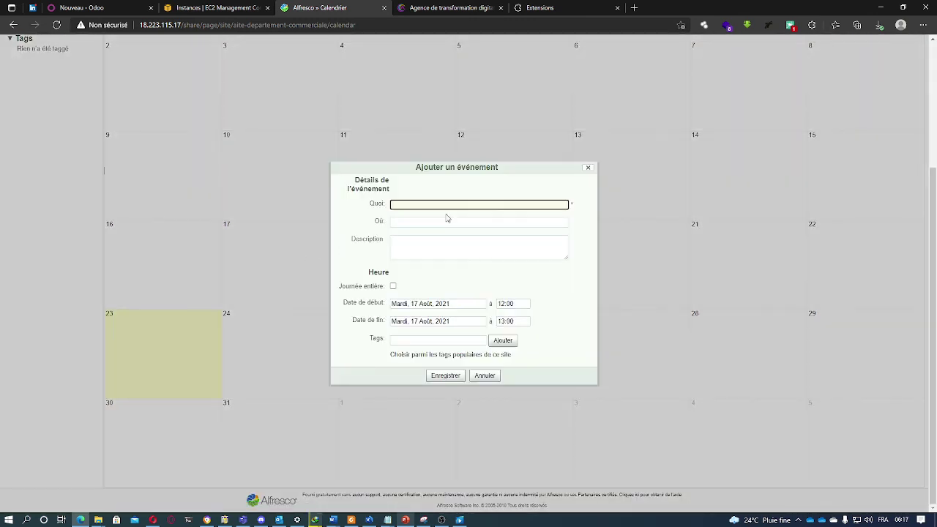
pyautogui.click(480, 377)
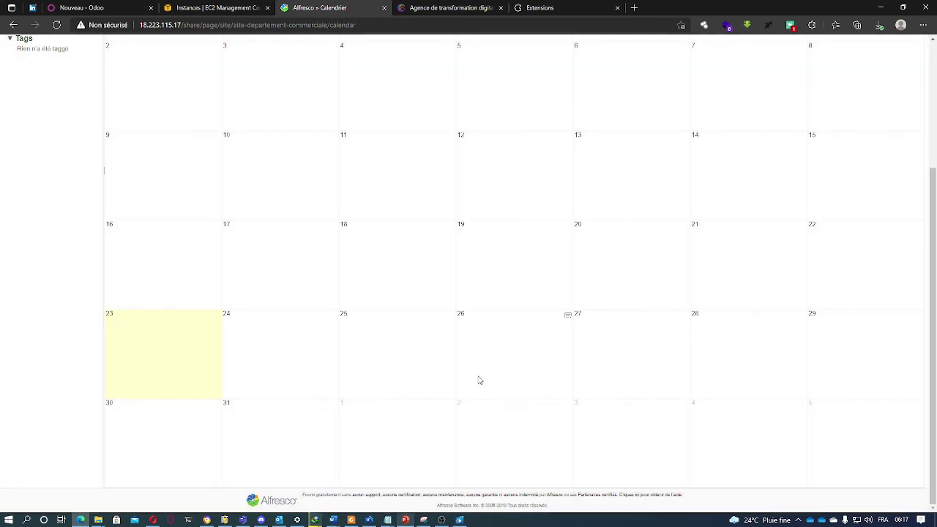
pyautogui.scroll(3, 480, 378)
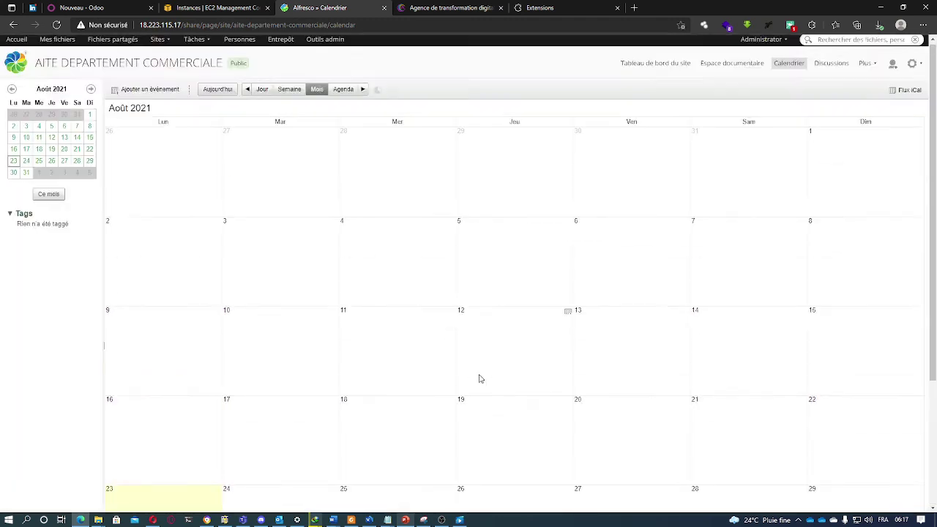
# View the site's discussions page and open the repository browser.
pyautogui.click(841, 65)
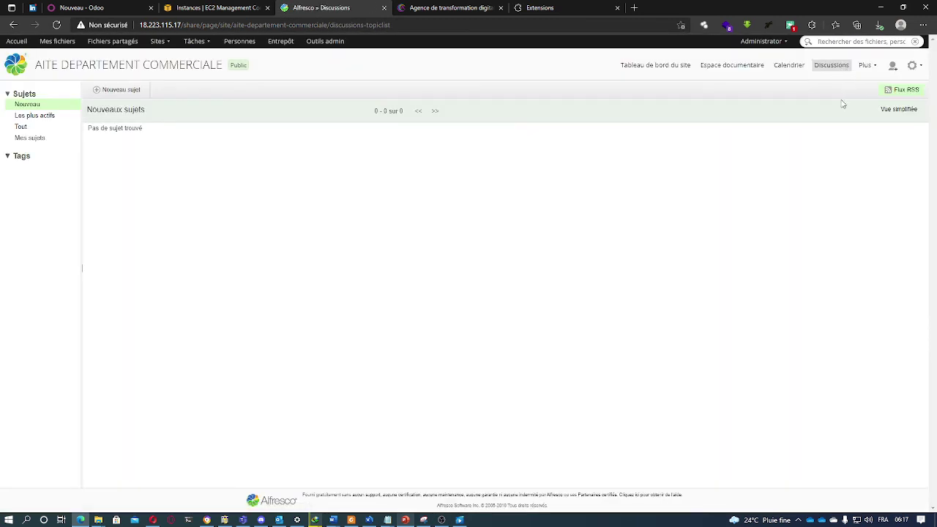
pyautogui.click(194, 42)
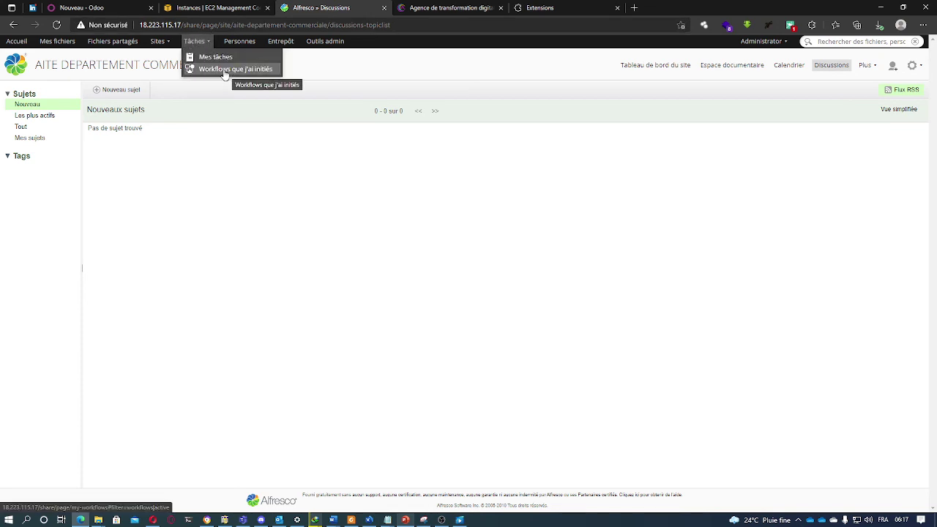
pyautogui.click(279, 42)
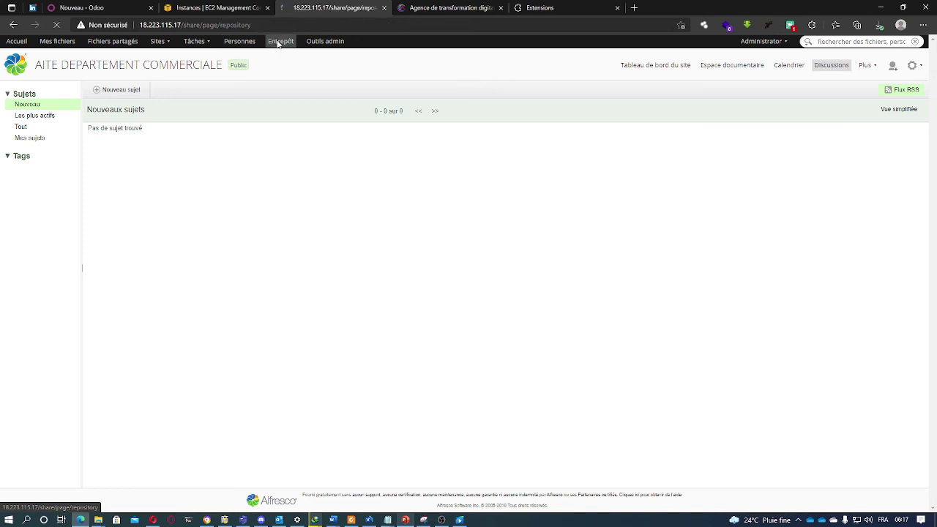
pyautogui.click(306, 6)
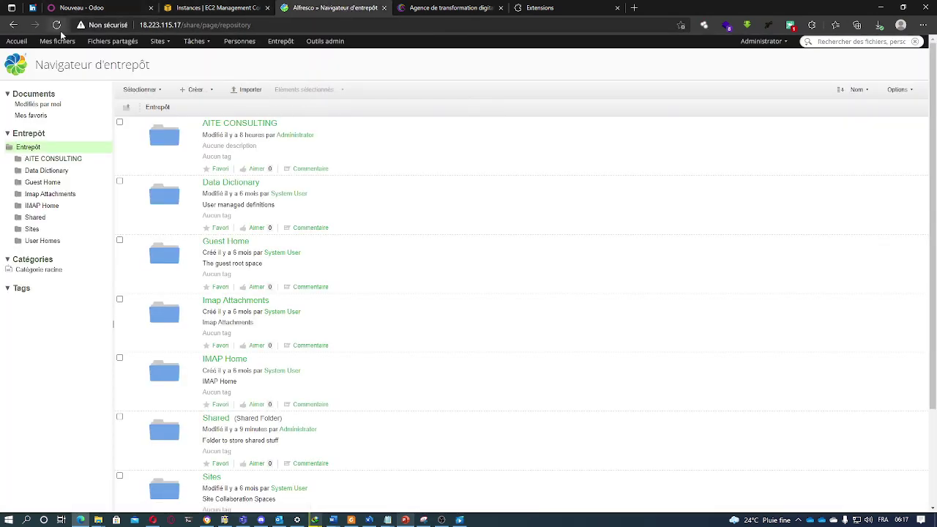
# Look over the folders in the personal files and reopen the AITE DEPARTEMENT COMMERCIALE site dashboard.
pyautogui.click(58, 43)
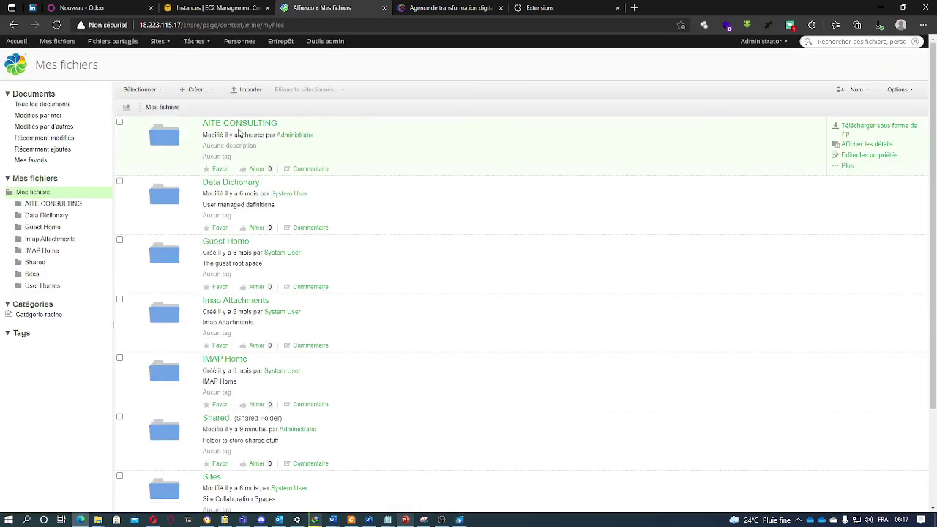
pyautogui.scroll(-1, 239, 182)
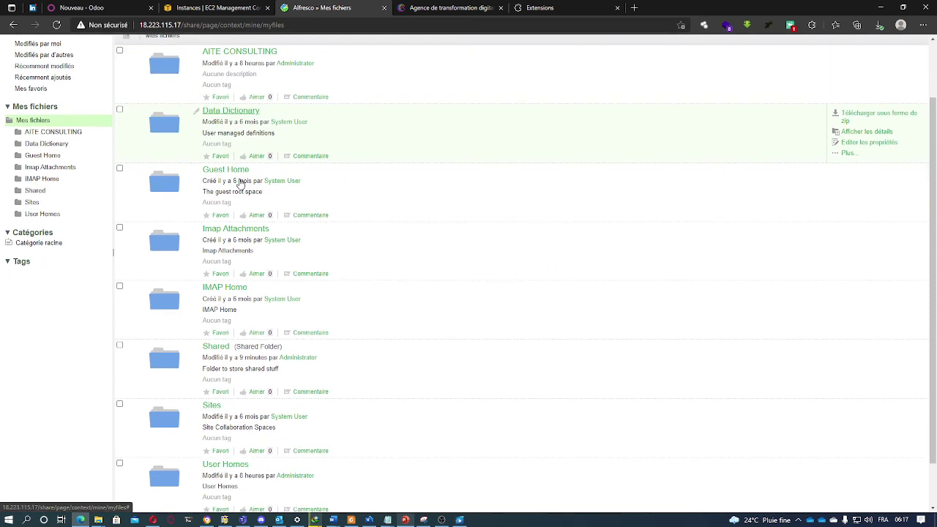
pyautogui.scroll(1, 239, 182)
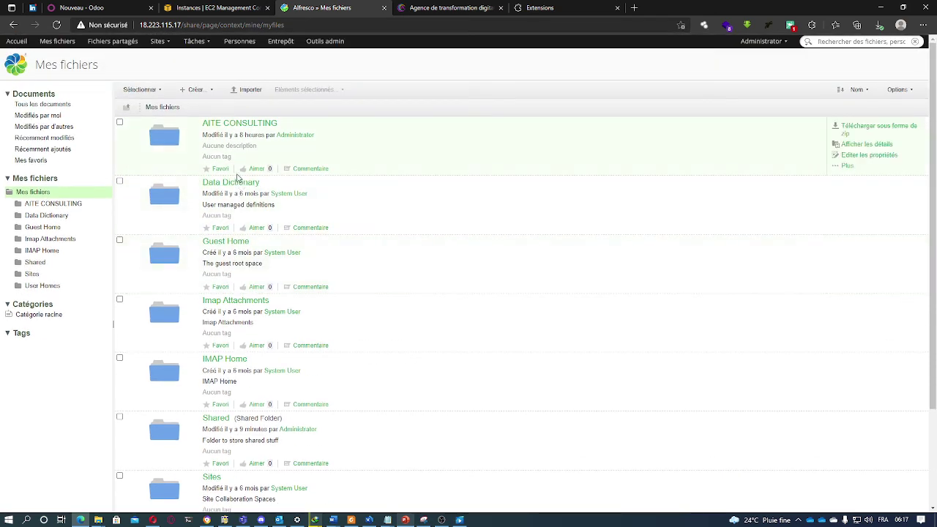
pyautogui.click(156, 44)
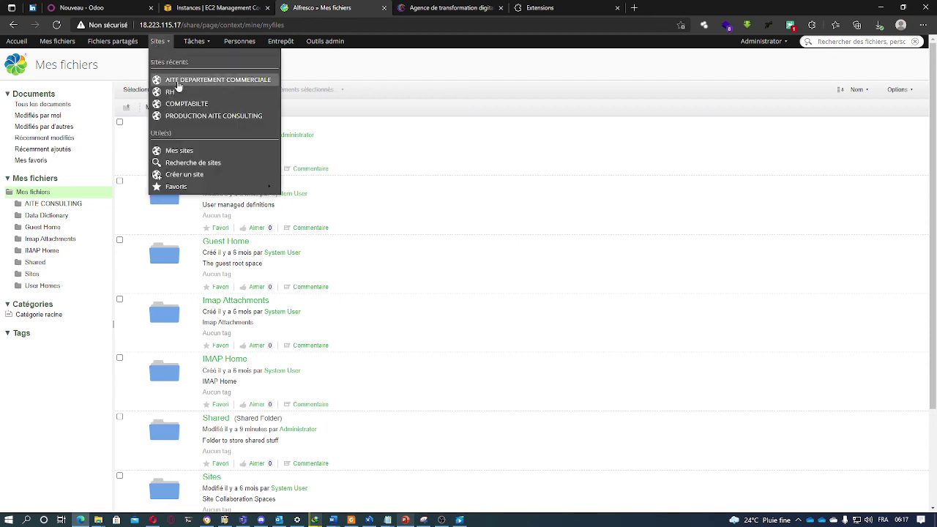
pyautogui.click(177, 84)
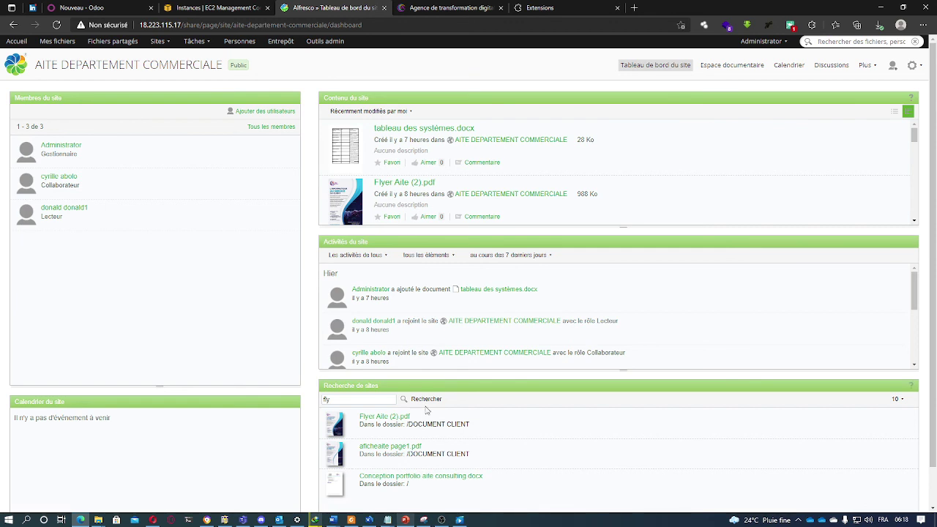
# Open the administrator's home dashboard and examine its site list, recently modified documents and recent activities.
pyautogui.click(11, 43)
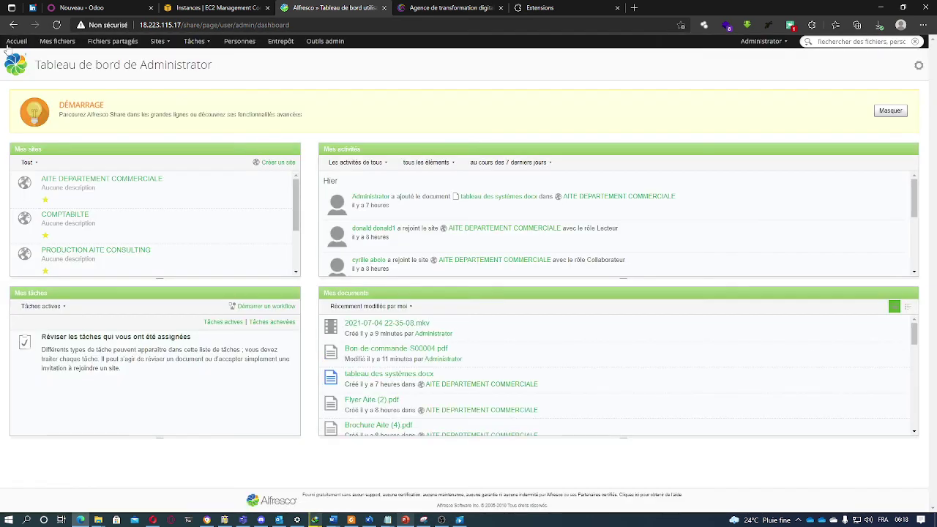
pyautogui.scroll(-1, 357, 366)
pyautogui.scroll(1, 364, 353)
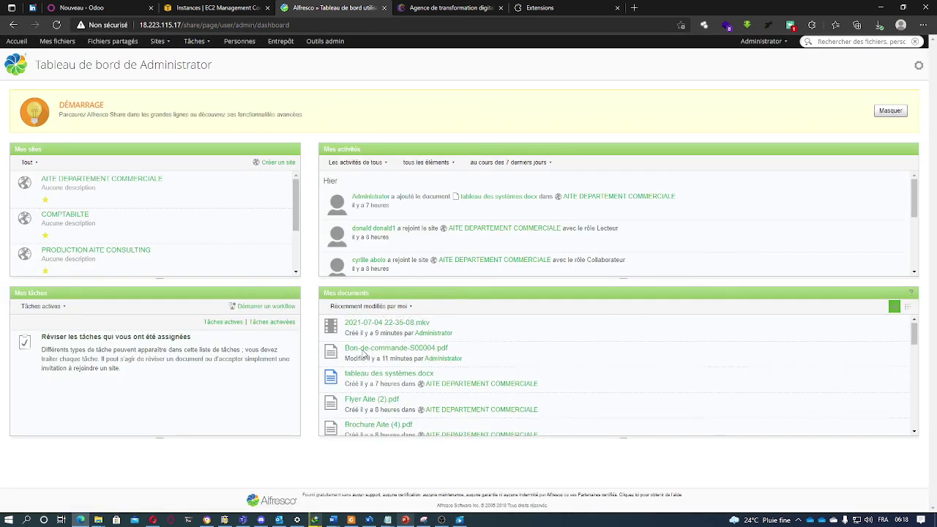
pyautogui.scroll(-2, 110, 249)
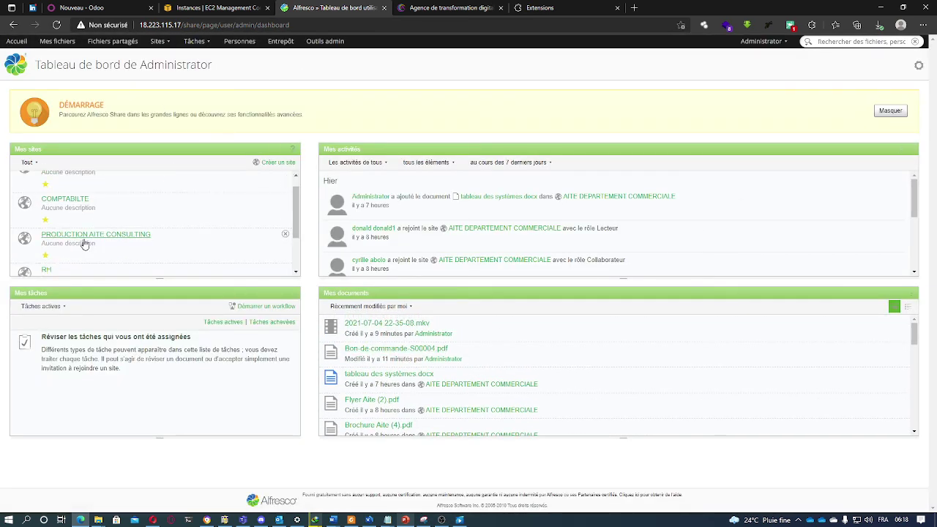
pyautogui.scroll(2, 120, 264)
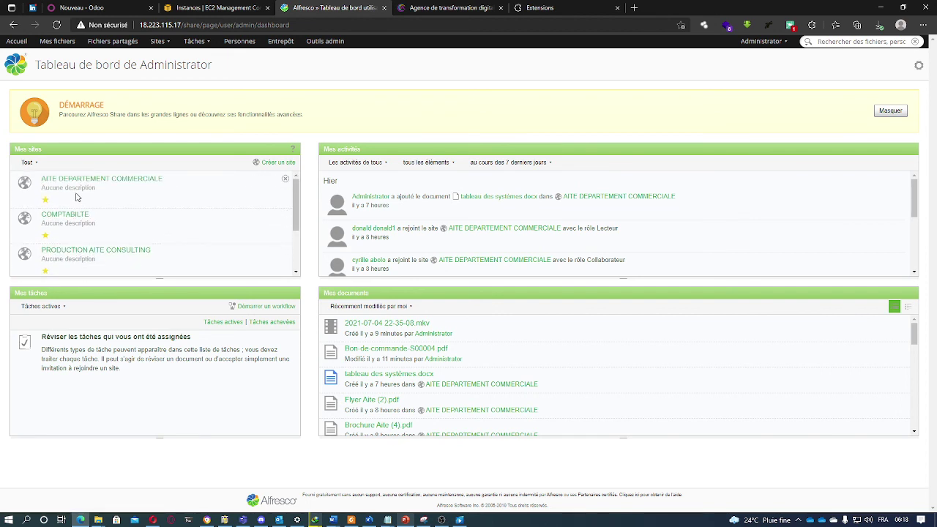
pyautogui.scroll(-1, 111, 219)
pyautogui.scroll(-3, 111, 222)
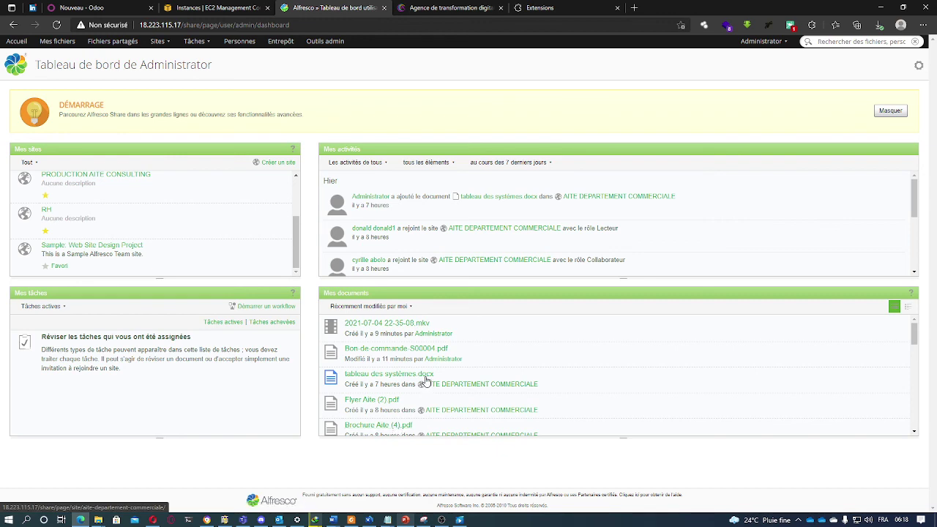
pyautogui.scroll(-3, 424, 377)
pyautogui.scroll(-5, 424, 377)
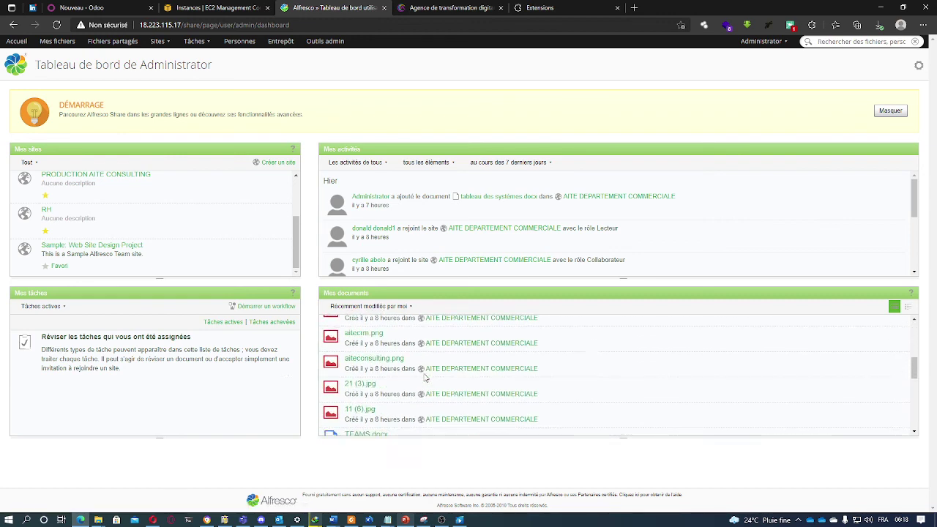
pyautogui.scroll(8, 425, 377)
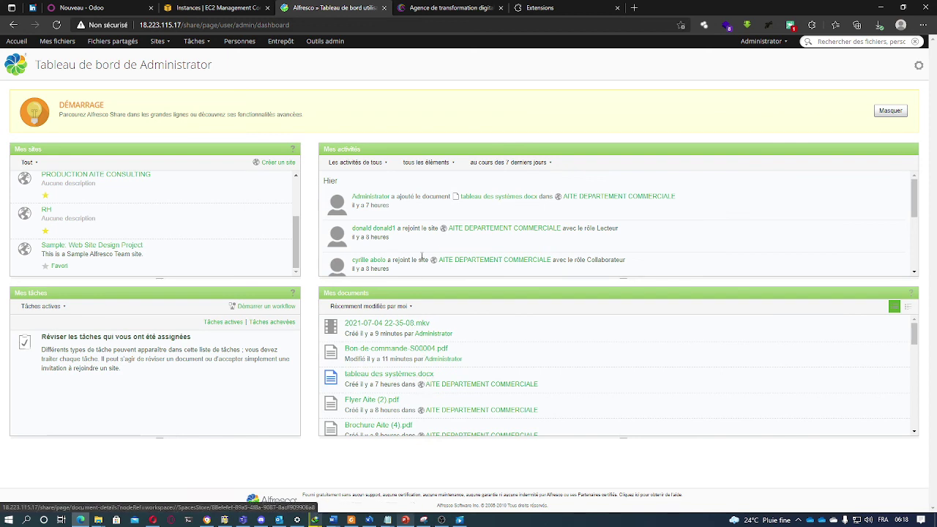
pyautogui.scroll(-2, 434, 228)
pyautogui.scroll(-1, 434, 228)
pyautogui.scroll(3, 433, 234)
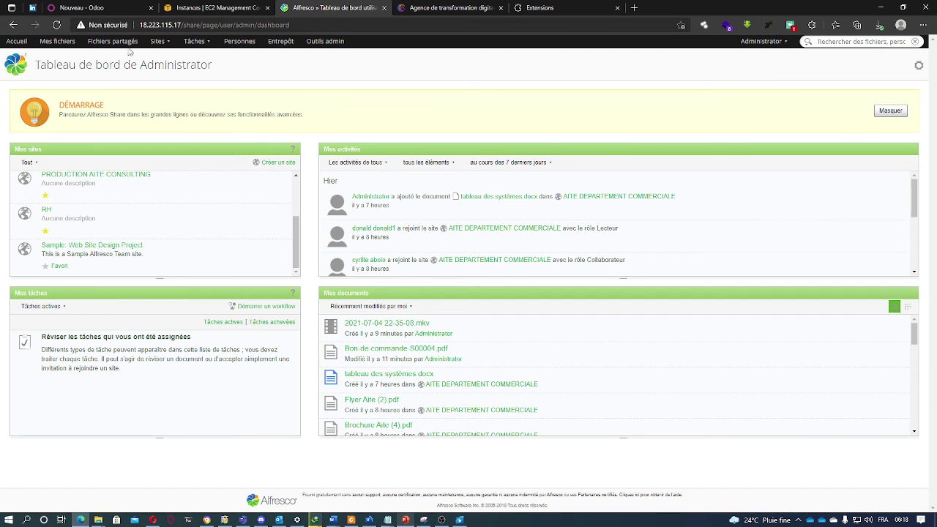
# Open the site manager in the administration tools to view the sites and their visibility.
pyautogui.click(158, 43)
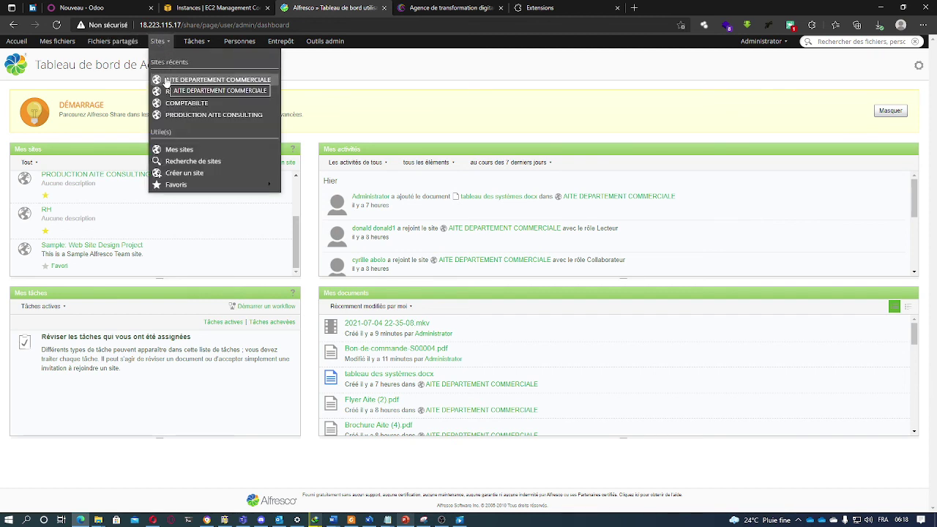
pyautogui.moveTo(190, 46)
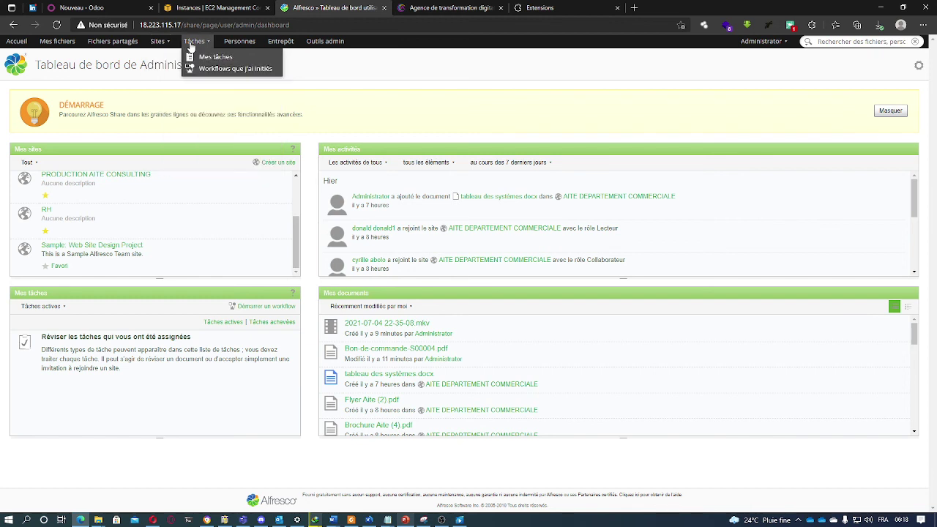
pyautogui.click(324, 46)
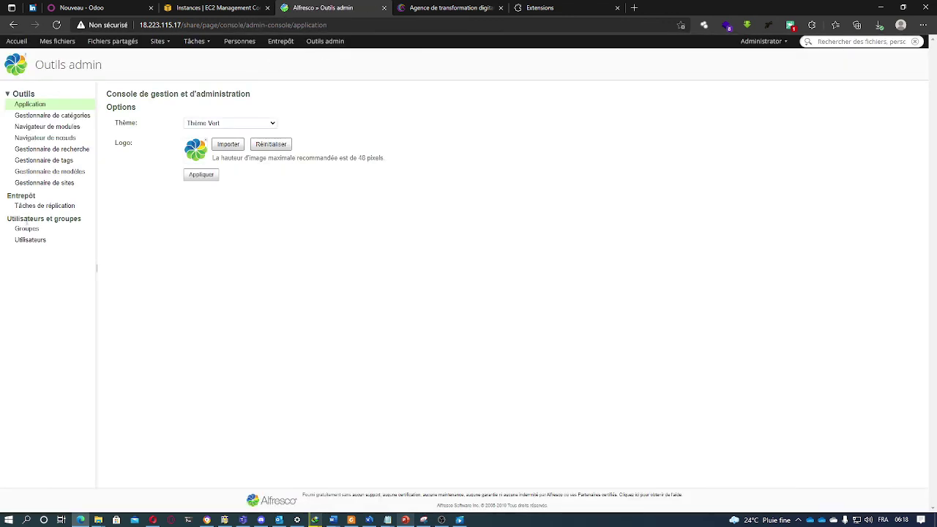
pyautogui.click(63, 187)
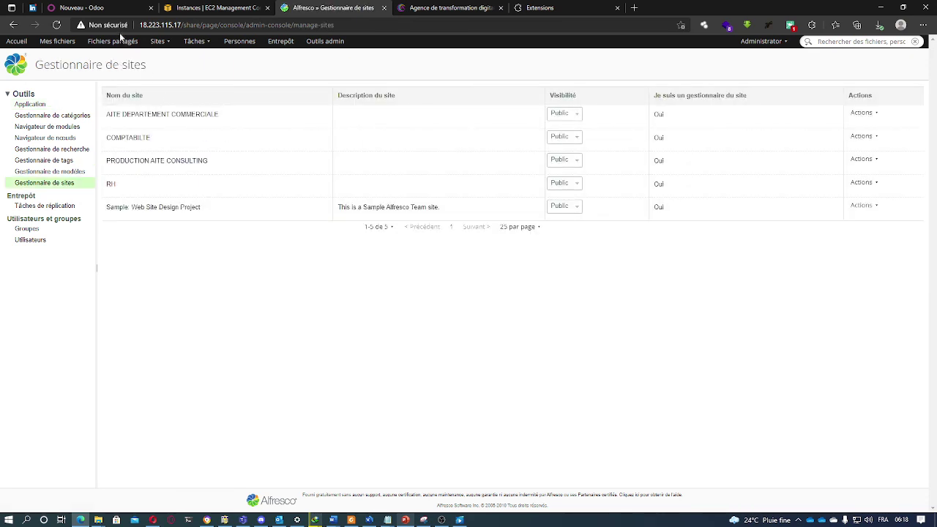
pyautogui.click(167, 44)
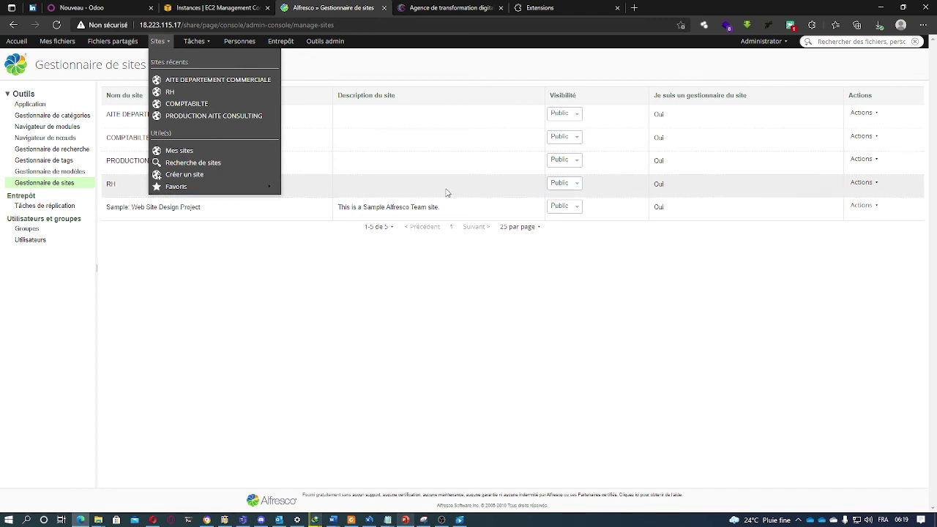
pyautogui.click(388, 469)
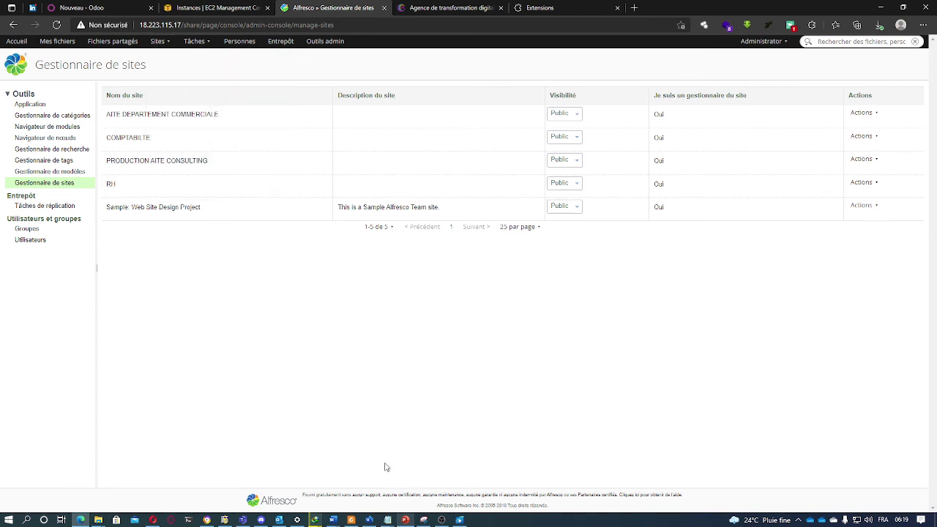